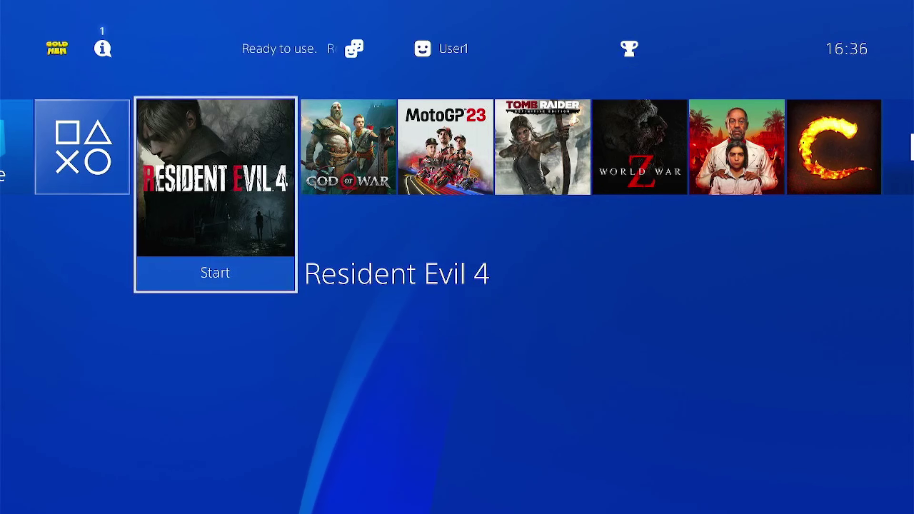
View the information page of the installed Resident Evil 4 game, including its version and installation details.
key(Menu)
key(Down)
key(Down)
key(Down)
key(Down)
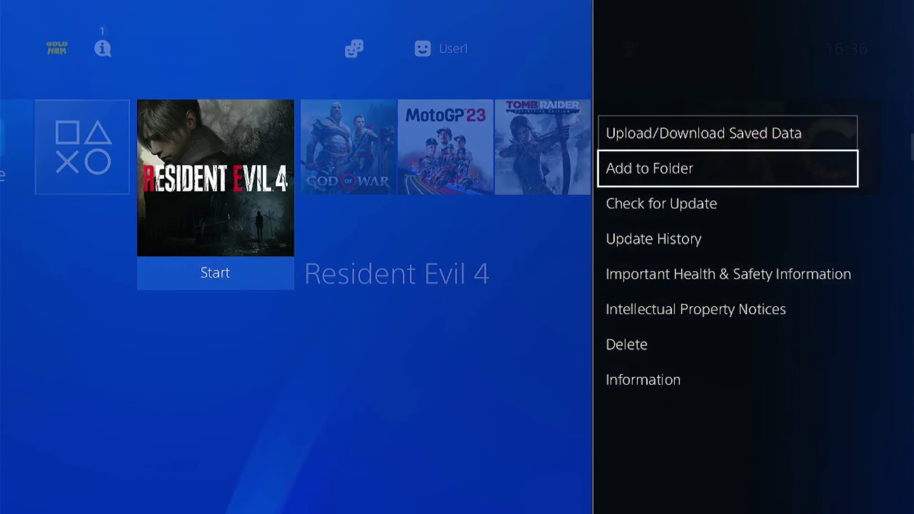
key(Down)
key(Down)
key(Down)
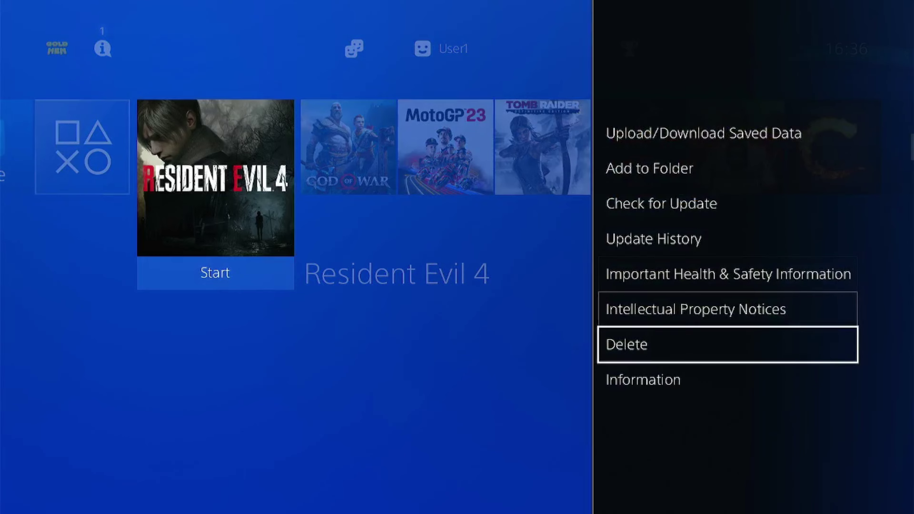
key(Return)
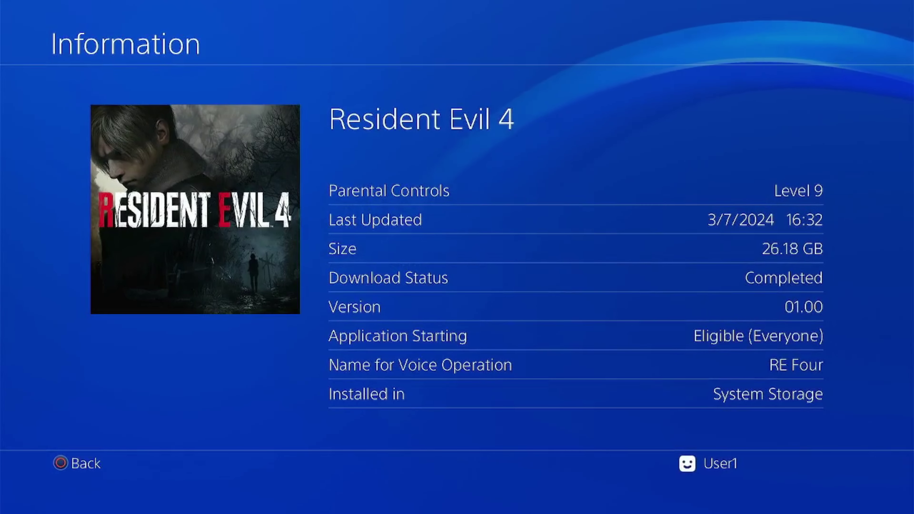
key(Escape)
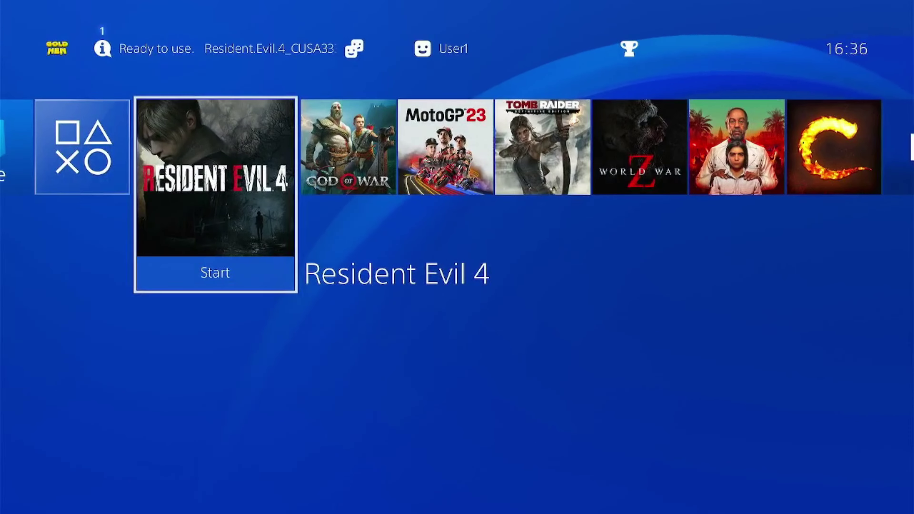
Open the GoldHEN debug settings from the console's system settings.
key(Up)
key(Right)
key(Left)
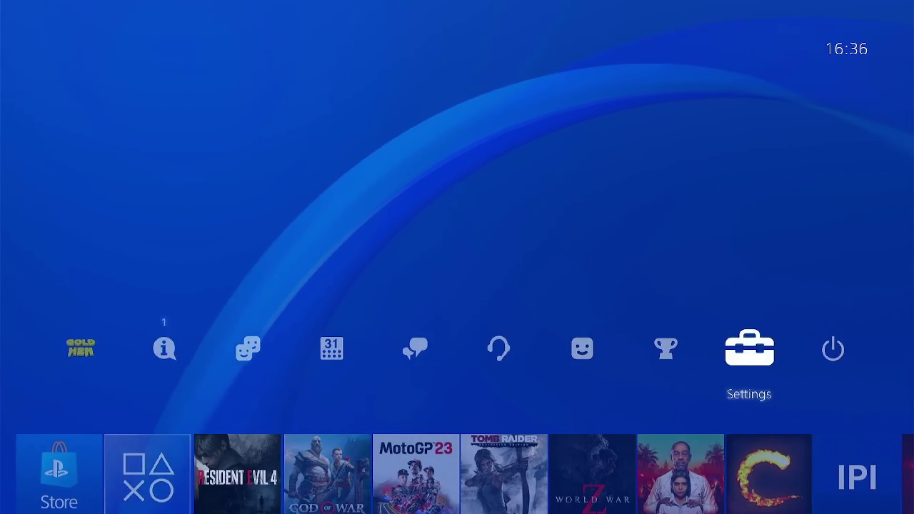
key(Return)
key(Up)
key(Up)
key(Up)
key(Up)
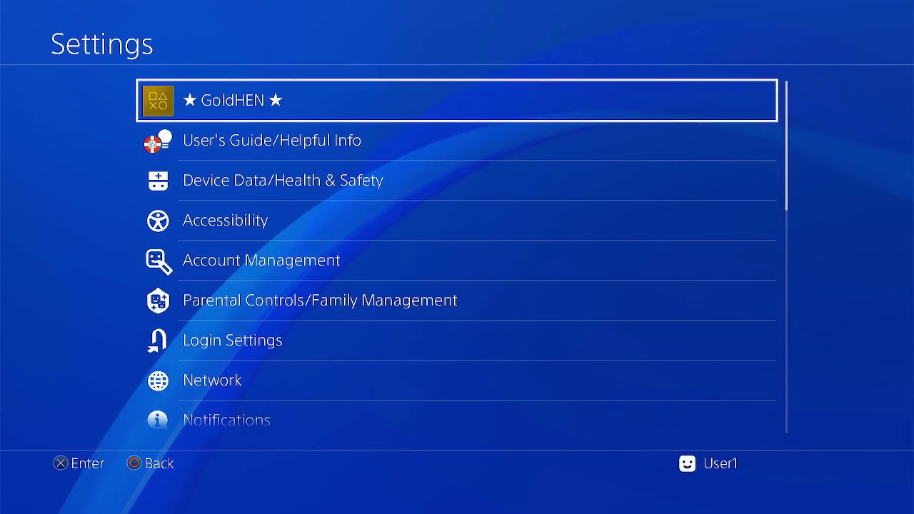
key(Return)
key(Return)
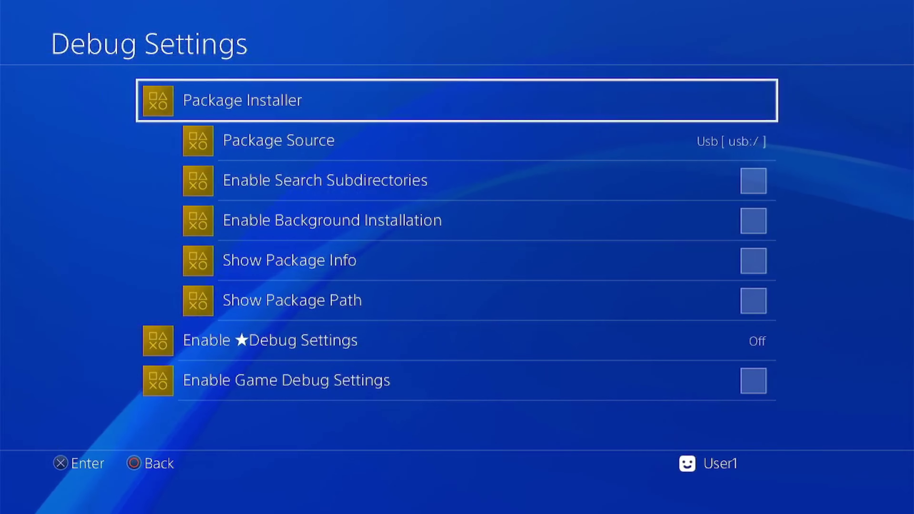
Start installing Resident.Evil.4_CUSA33388_v1.11_[9.00-11.00]_OPOISSO893.pkg with the Package Installer.
key(Return)
key(Down)
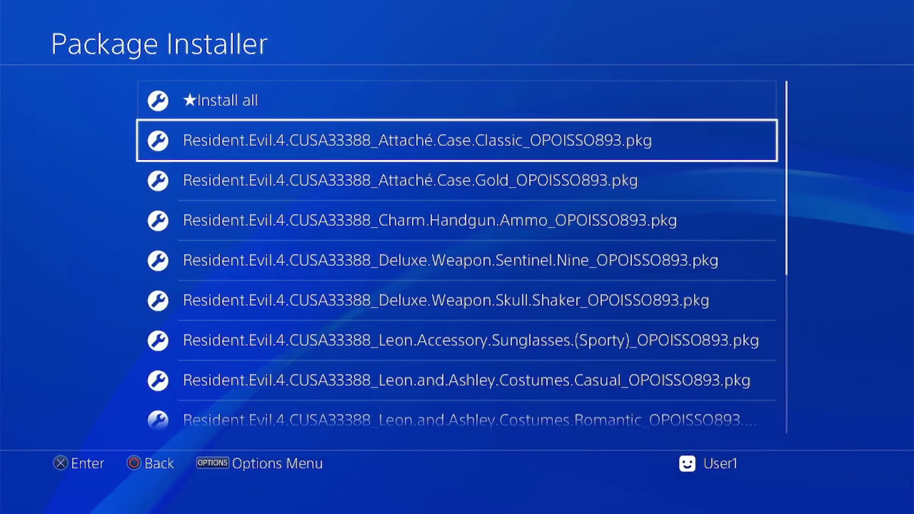
key(Down)
key(Down)
key(Down)
key(Down)
key(Down)
key(Down)
key(Down)
key(Down)
key(Down)
key(Down)
key(Down)
key(Down)
key(Down)
key(Down)
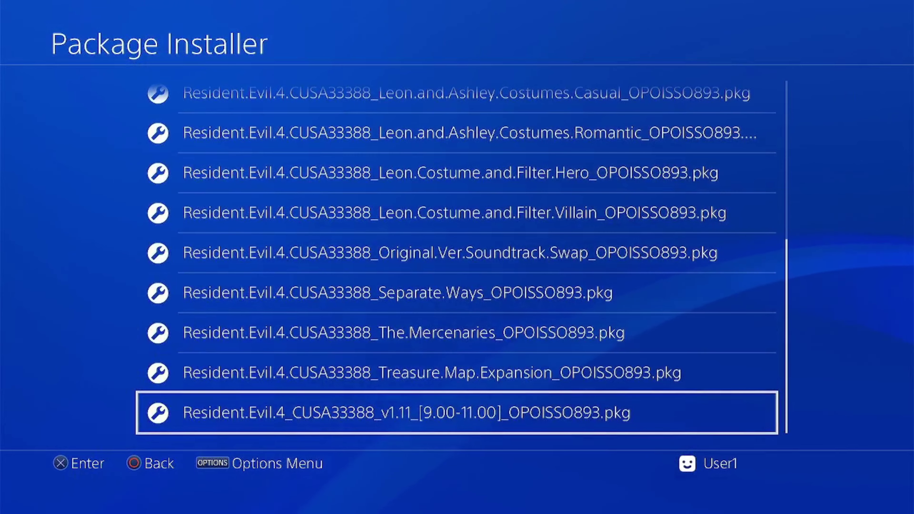
key(Return)
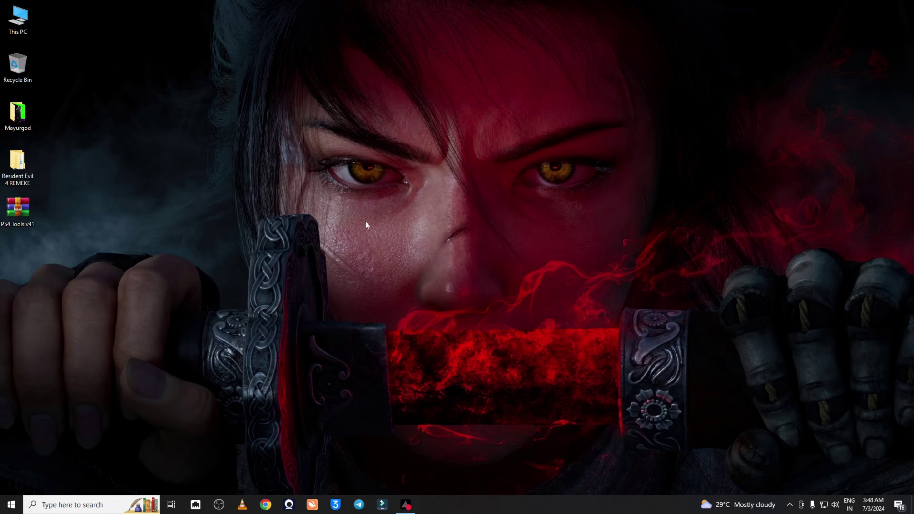
On the Windows desktop, move the Resident Evil 4 REMEKE folder out of the icon column and refresh the desktop.
right_click(326, 207)
click(296, 195)
right_click(296, 196)
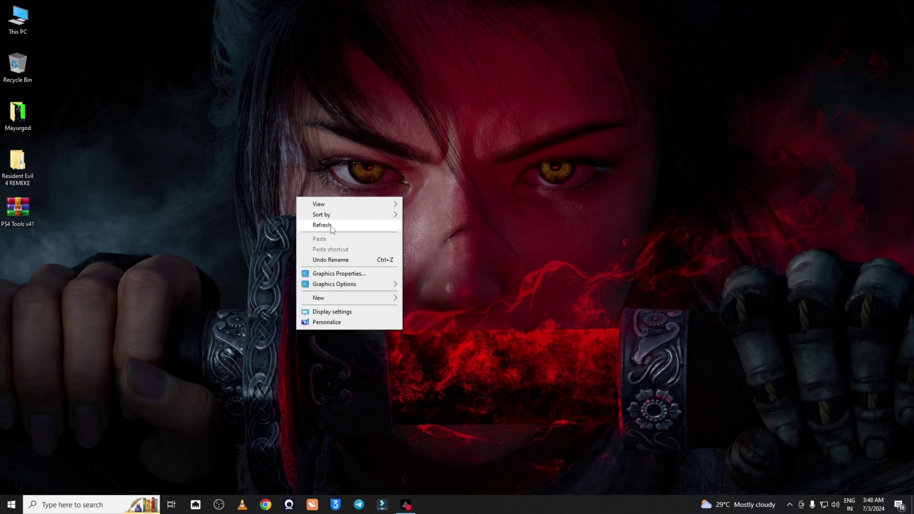
click(331, 226)
drag(11, 163, 71, 168)
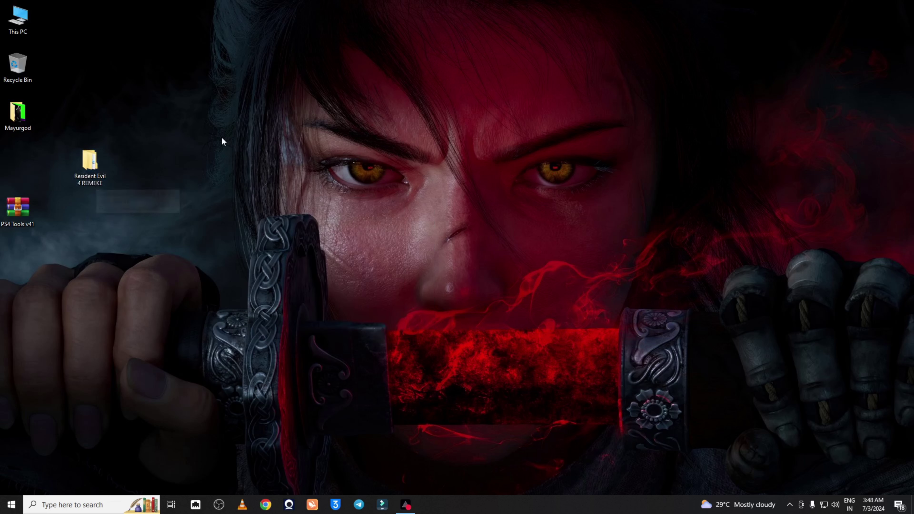
right_click(236, 127)
click(267, 159)
right_click(131, 146)
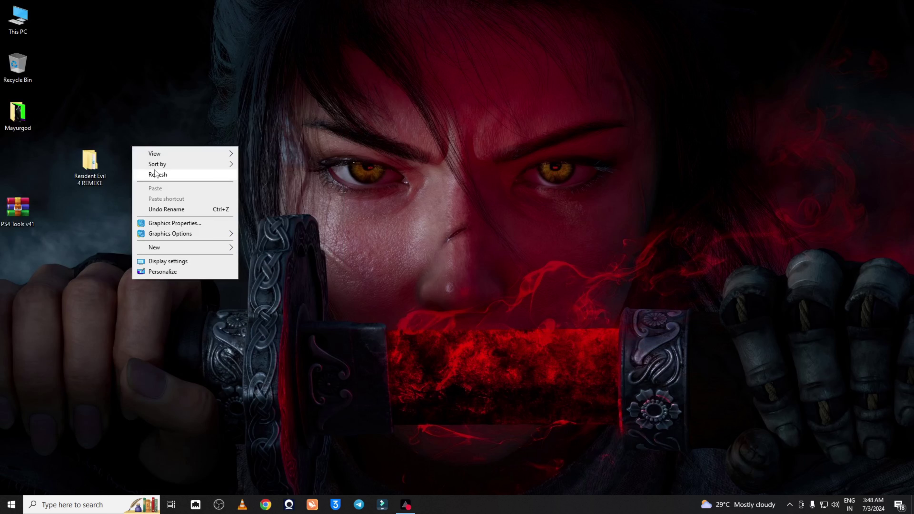
click(158, 173)
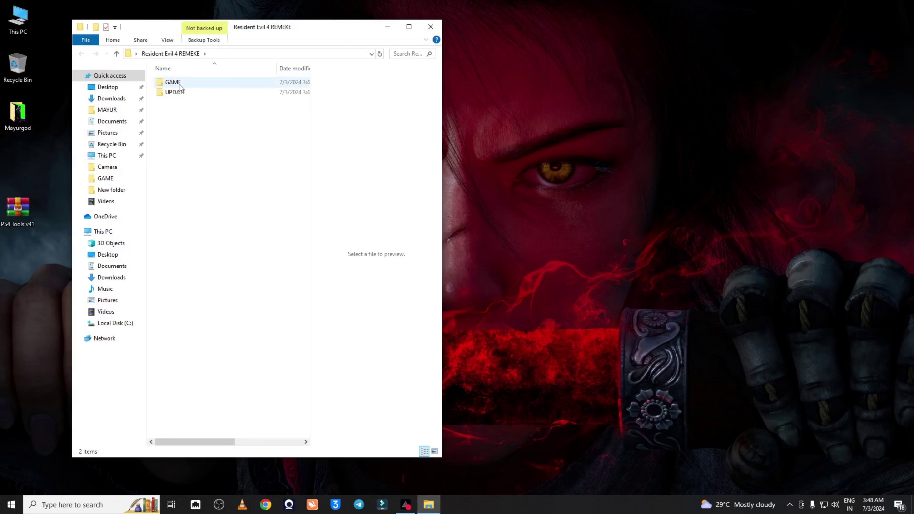
Examine the package files inside the GAME and UPDATE subfolders of Resident Evil 4 REMEKE.
double_click(179, 85)
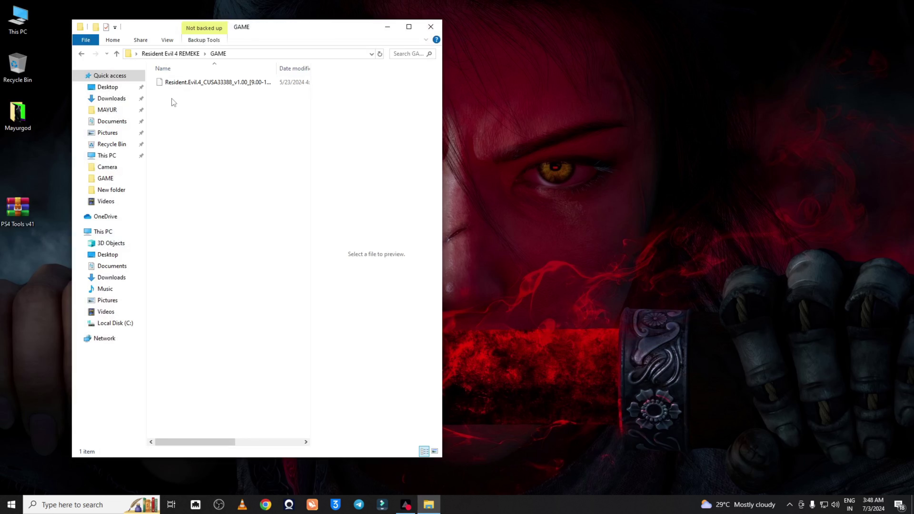
click(82, 54)
click(190, 94)
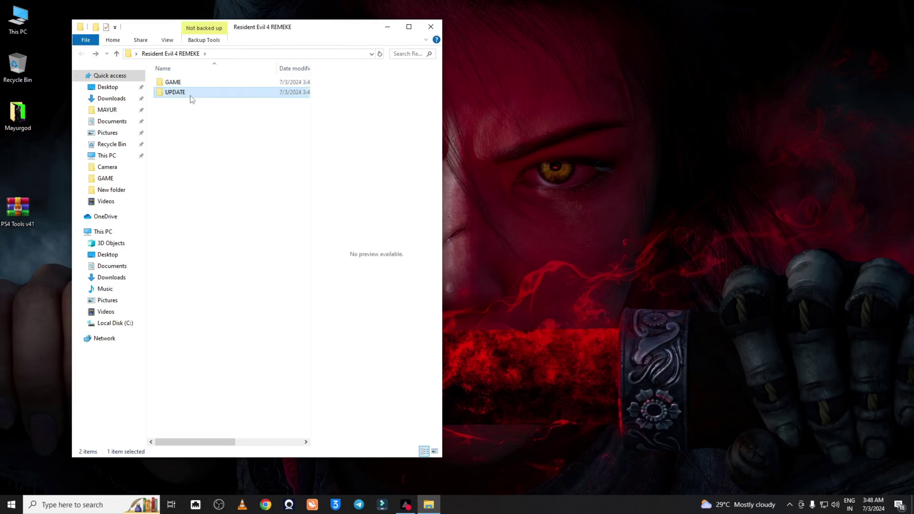
double_click(176, 92)
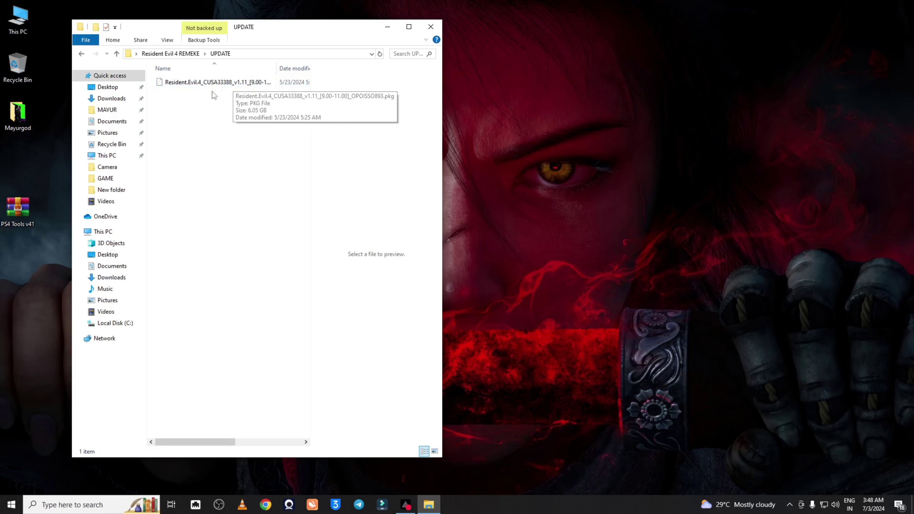
click(81, 54)
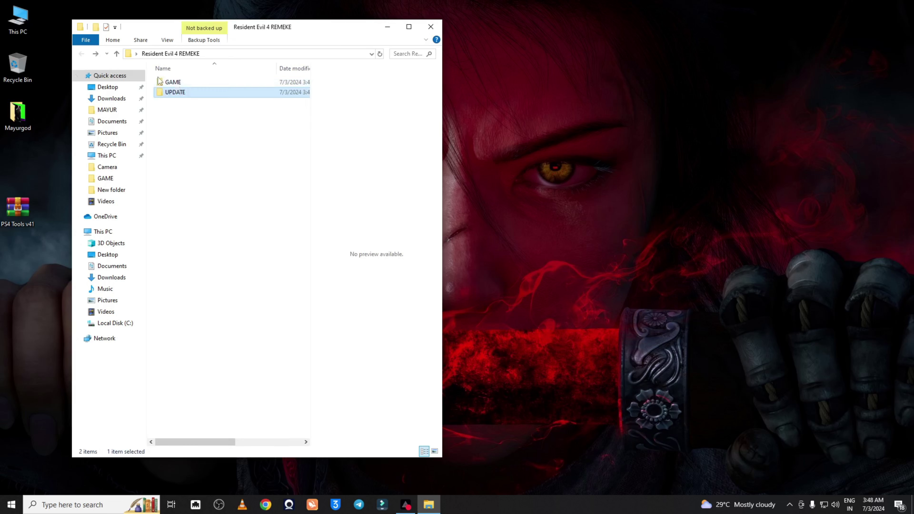
double_click(177, 83)
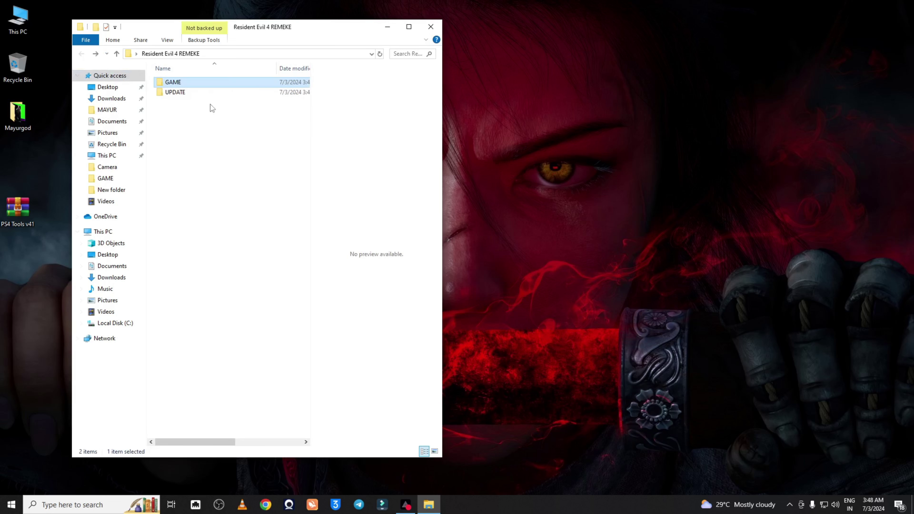
click(184, 93)
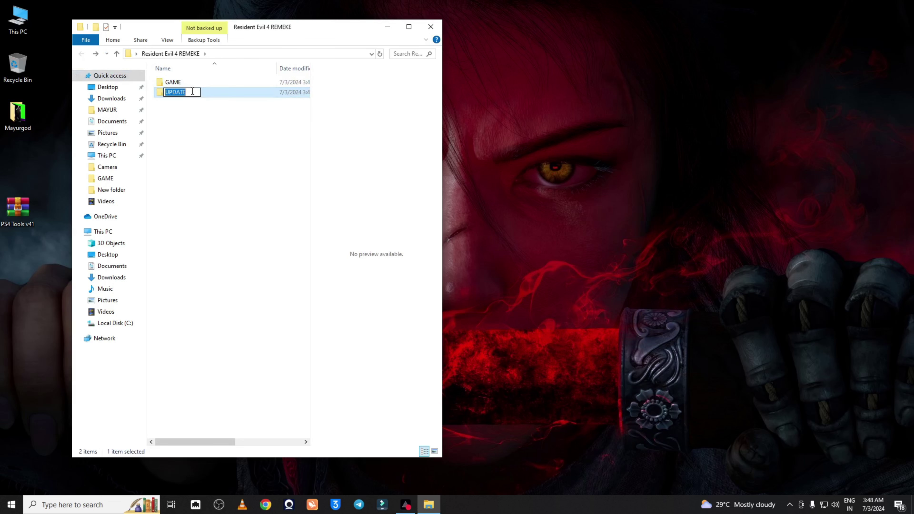
double_click(190, 91)
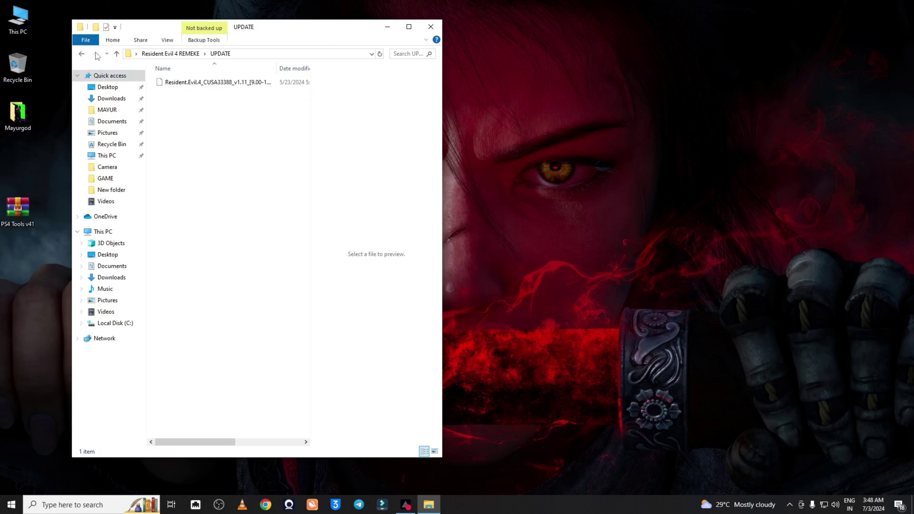
click(81, 55)
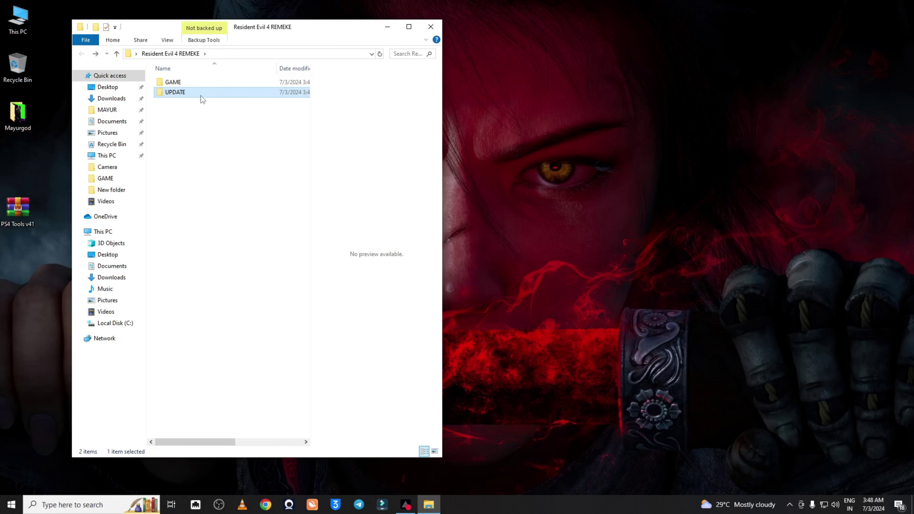
Create a folder named New folder on the desktop and open it beside the Resident Evil 4 REMEKE window.
right_click(181, 148)
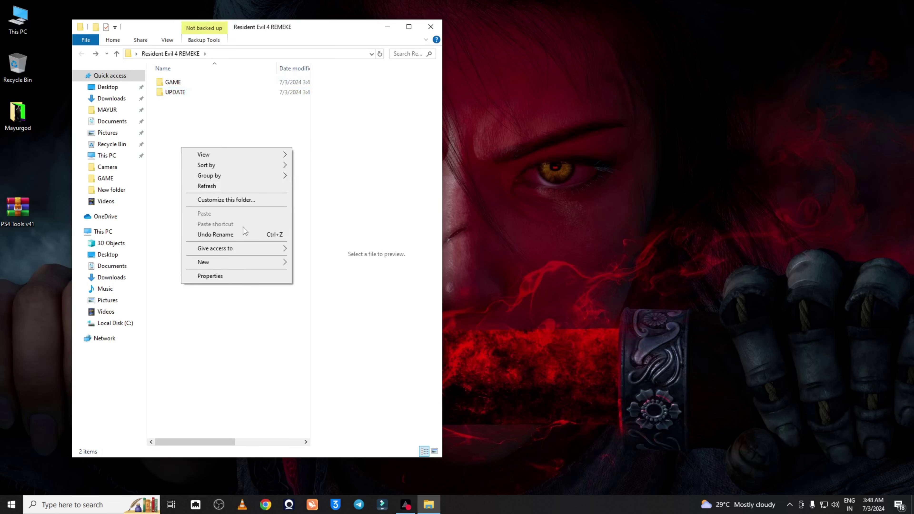
right_click(607, 112)
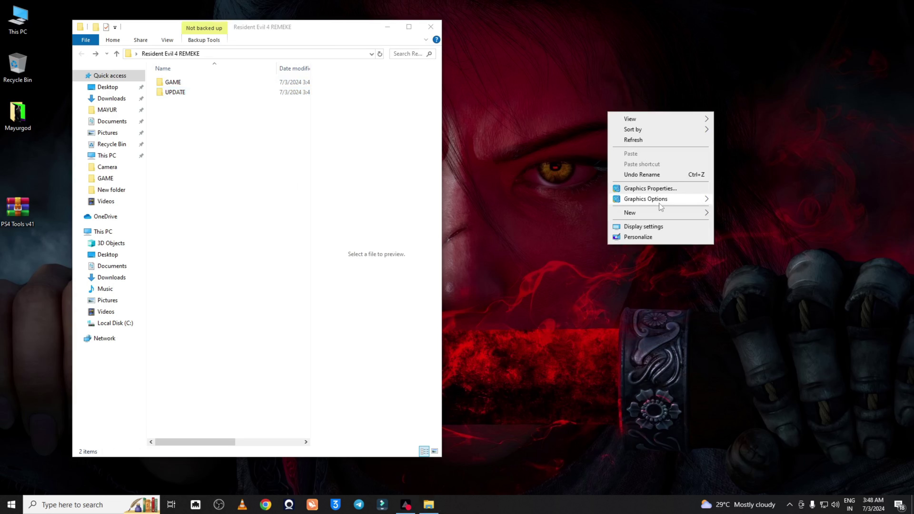
mouse_move(662, 212)
click(728, 214)
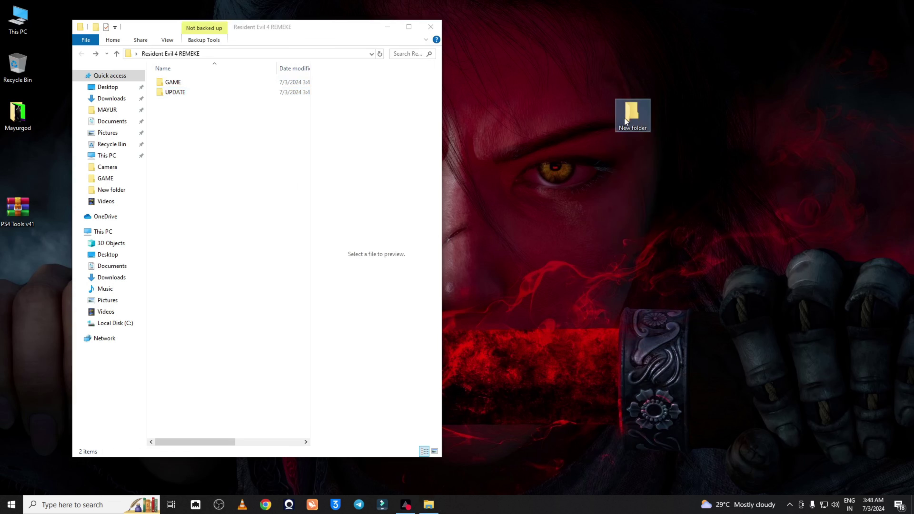
key(Return)
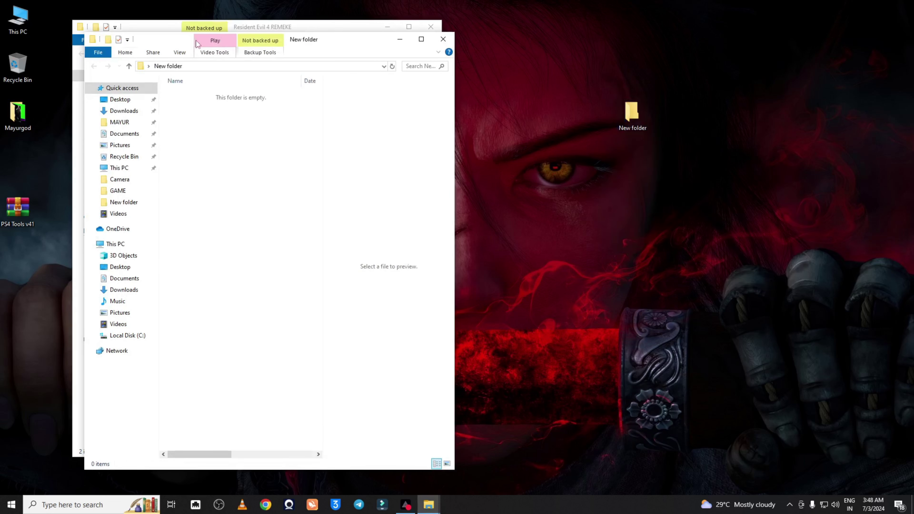
drag(195, 40, 585, 38)
Move the v1.11 package from UPDATE and the v1.00 package from GAME into New folder, and close the source window.
double_click(184, 89)
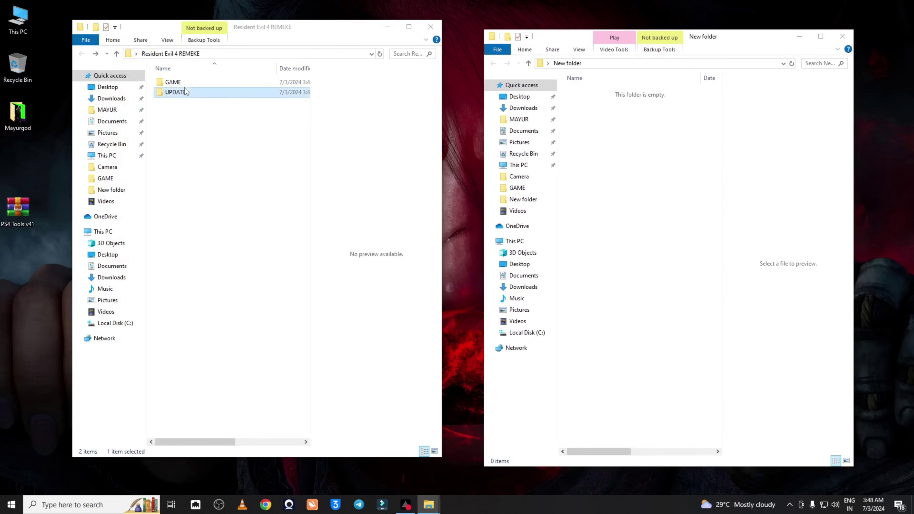
drag(182, 84, 683, 196)
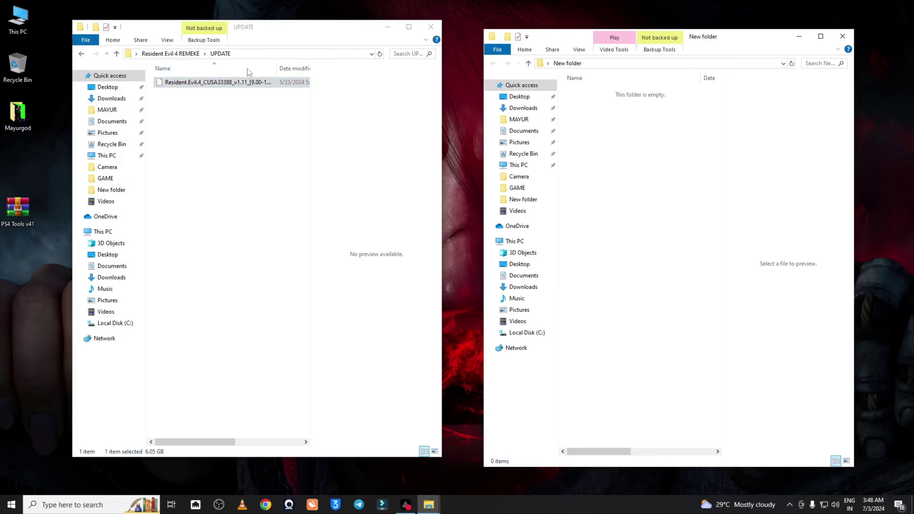
click(81, 55)
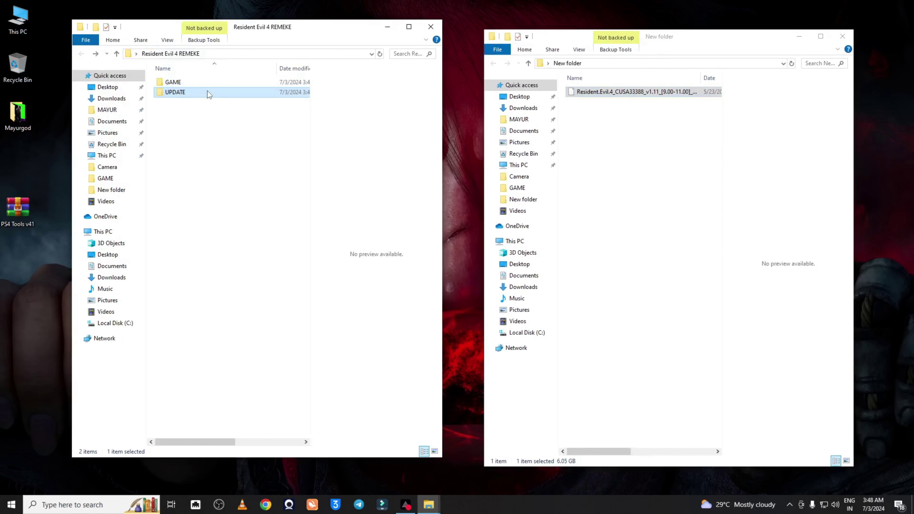
double_click(196, 83)
click(184, 83)
drag(183, 83, 582, 232)
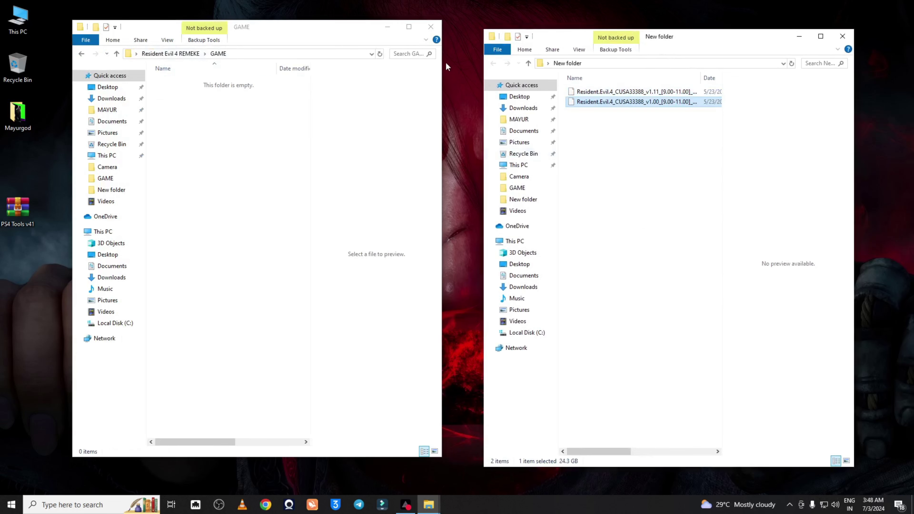
click(431, 27)
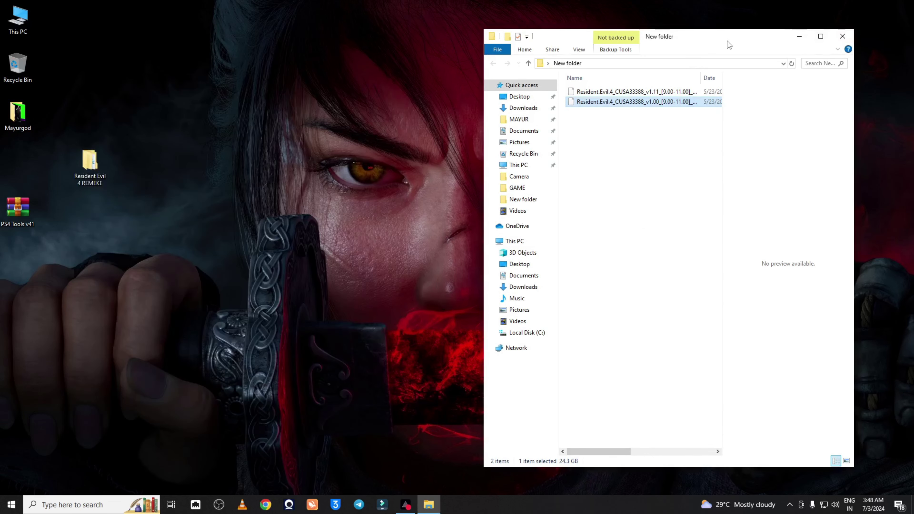
Narrow the New folder window and move it aside to free up desktop space.
drag(727, 41, 707, 40)
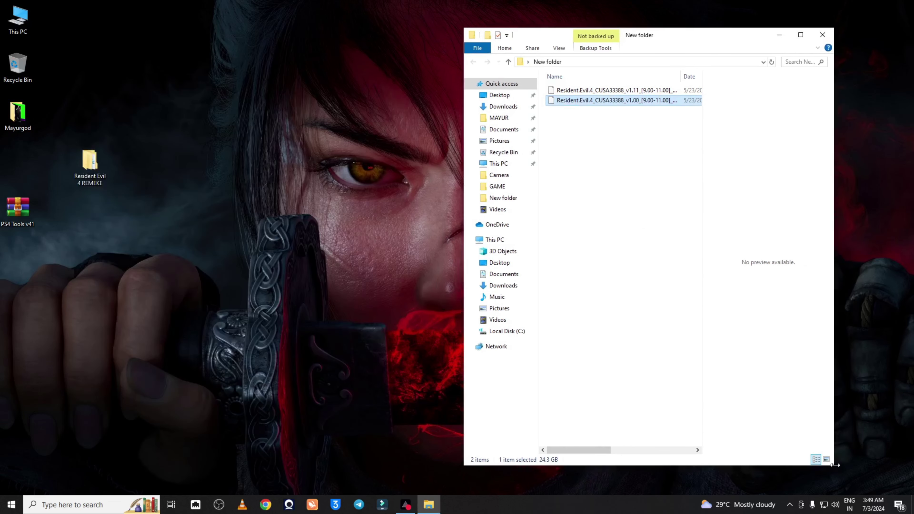
drag(834, 464, 693, 461)
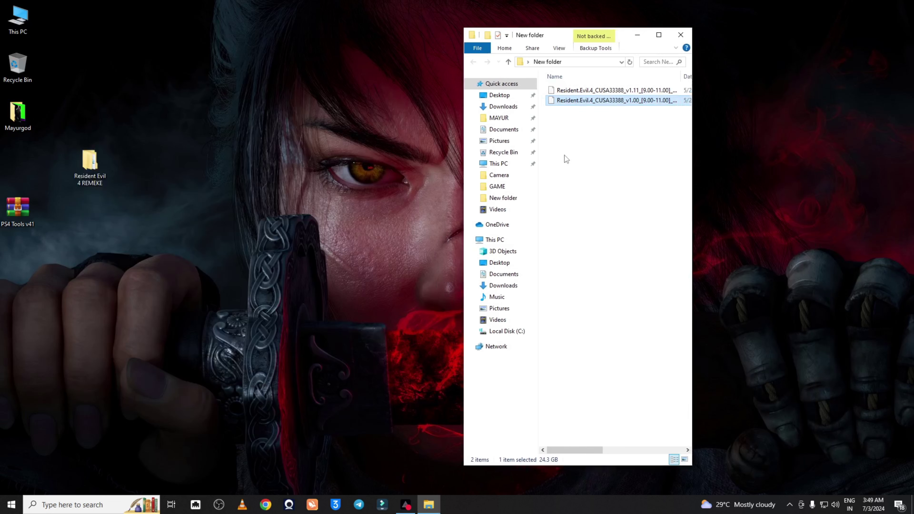
drag(556, 31, 684, 41)
Return the Resident Evil 4 REMEKE folder to the desktop icon column and move the PS4 Tools v41 archive into the open area.
click(92, 180)
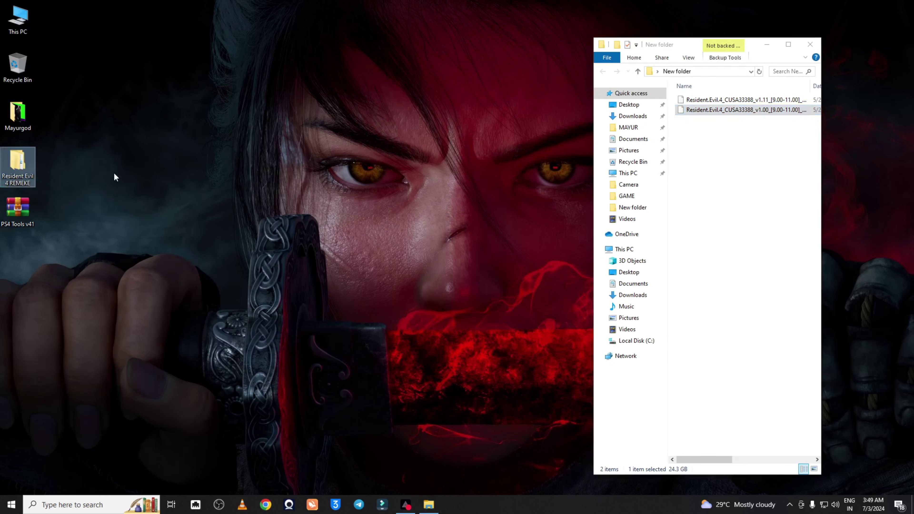
drag(220, 158, 234, 112)
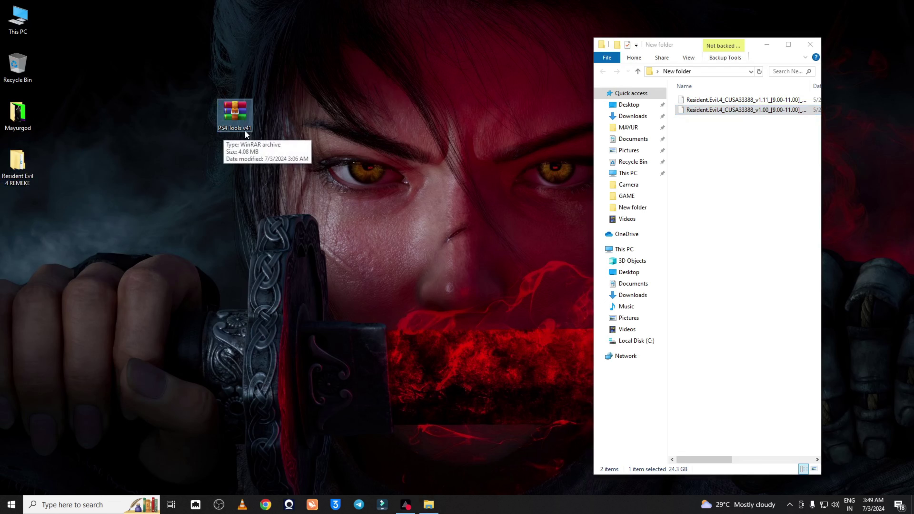
Extract the PS4 Tools v41 archive onto the desktop and move the archive to the Recycle Bin.
click(355, 110)
right_click(356, 110)
click(295, 134)
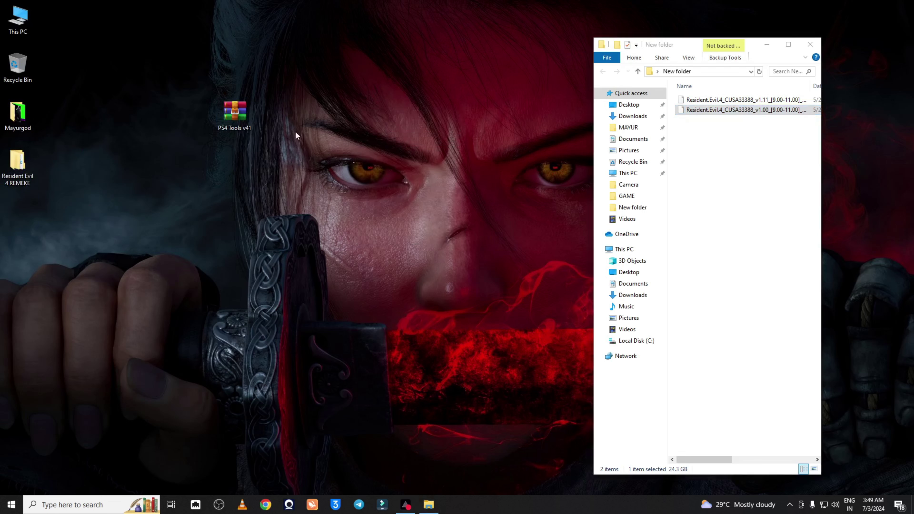
right_click(232, 113)
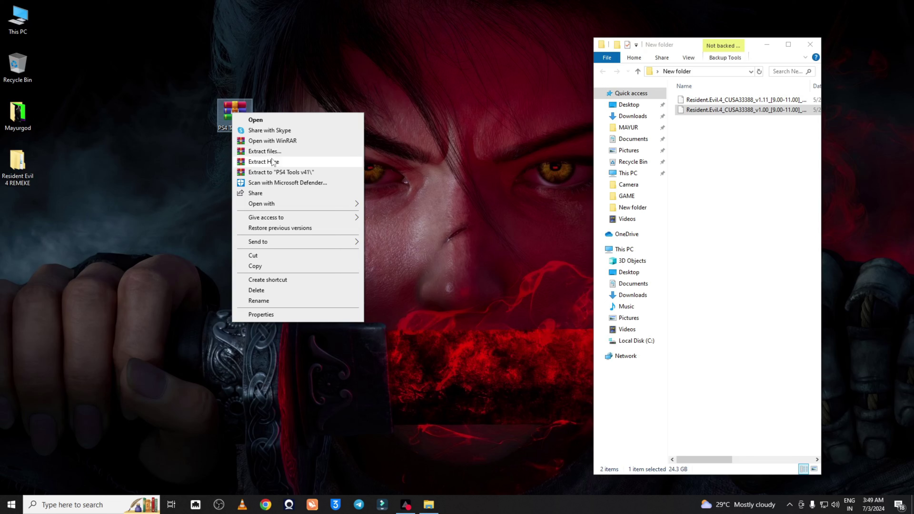
click(301, 163)
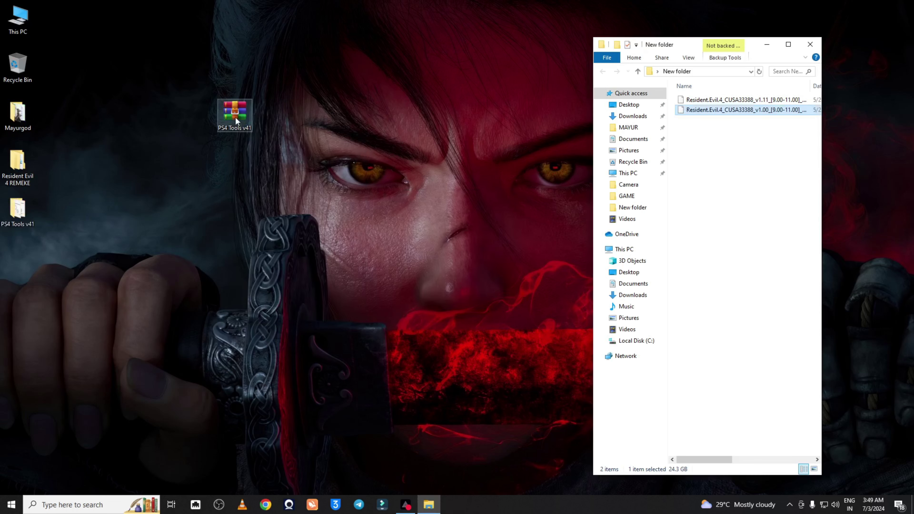
drag(234, 117, 229, 138)
drag(26, 66, 26, 67)
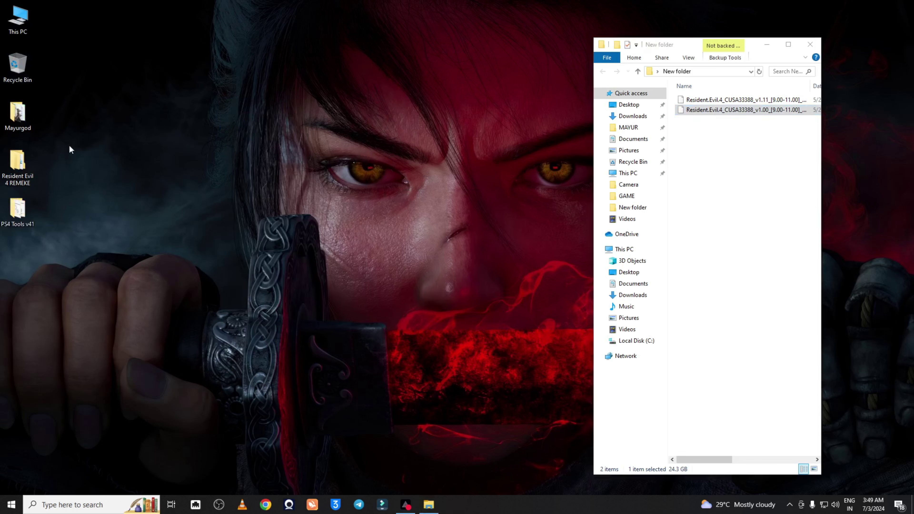
Open the extracted PS4 Tools v41 folder and place its window beside the New folder window.
drag(17, 210, 297, 156)
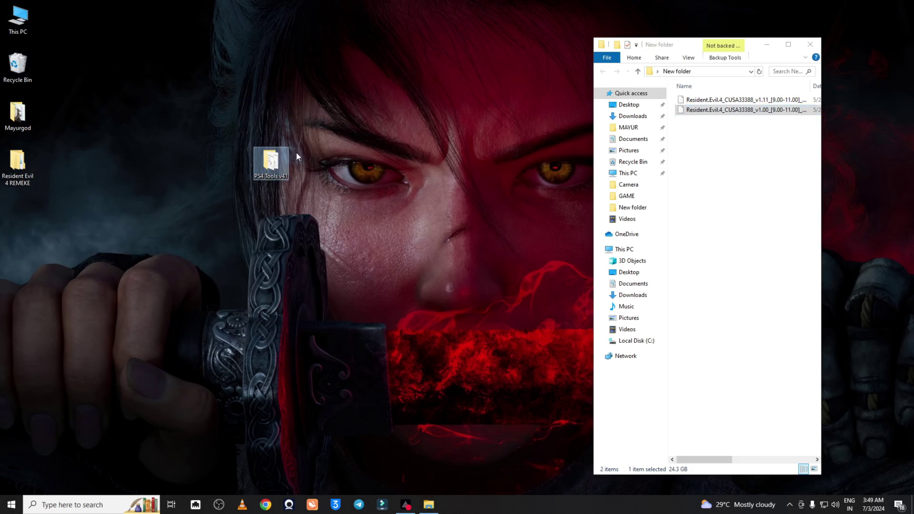
key(Return)
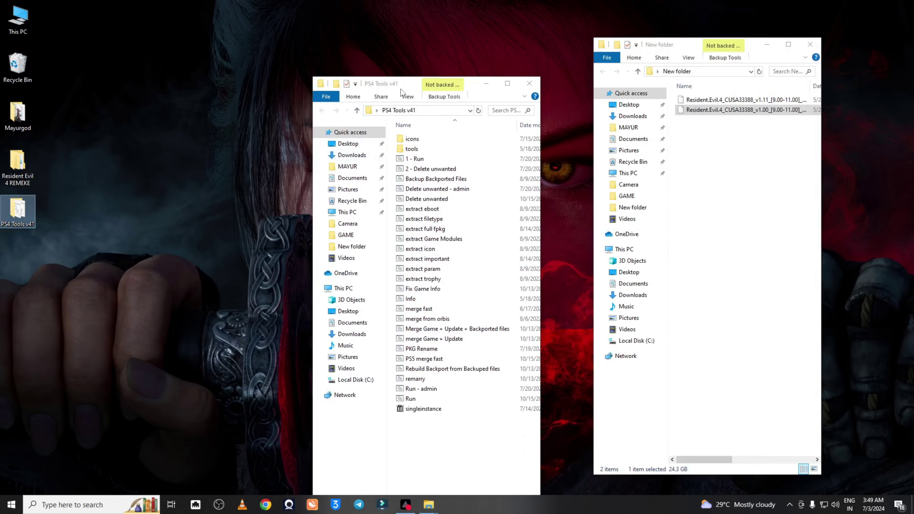
drag(400, 89, 289, 55)
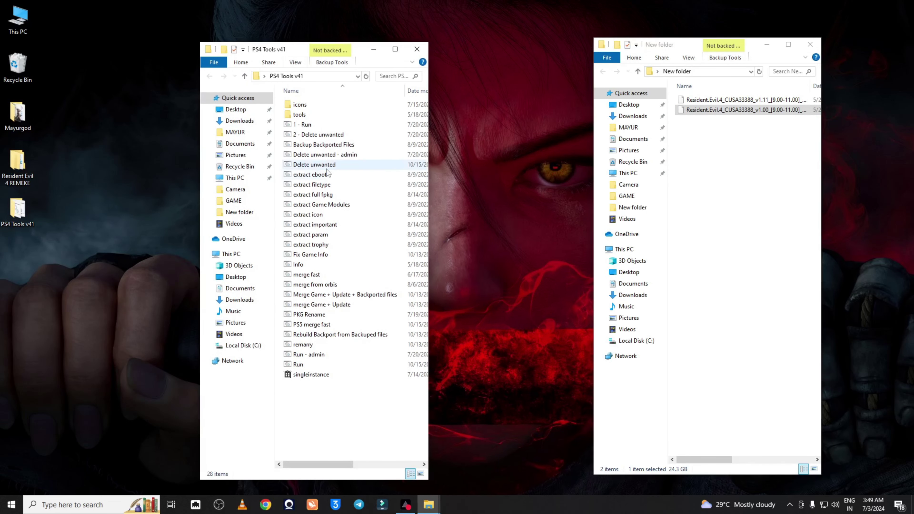
Run the 1 - Run script, allow 1 - Run.cmd and Run.cmd past SmartScreen, and close the PS4 Tools v41 folder.
double_click(302, 125)
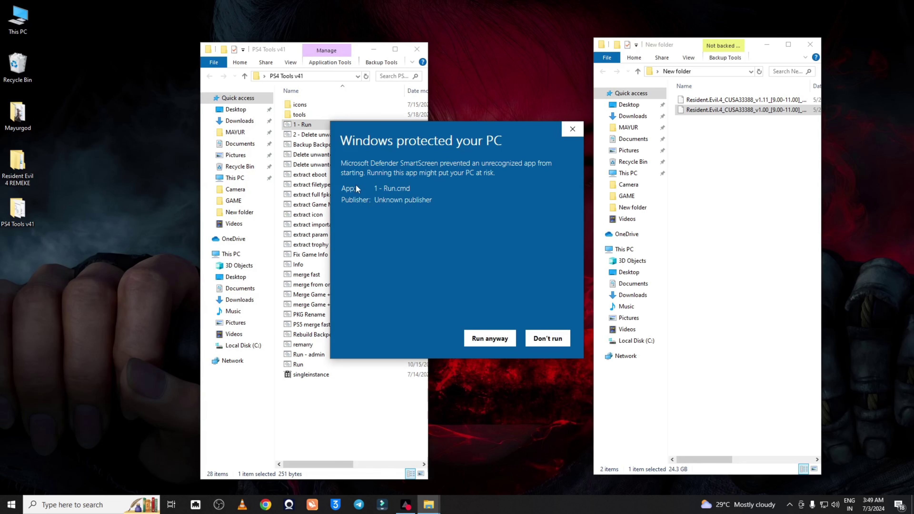
click(503, 340)
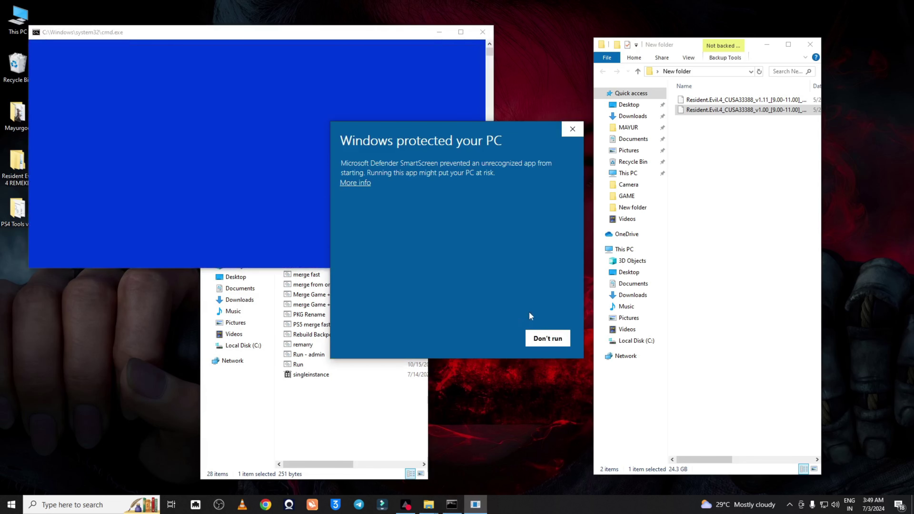
click(356, 183)
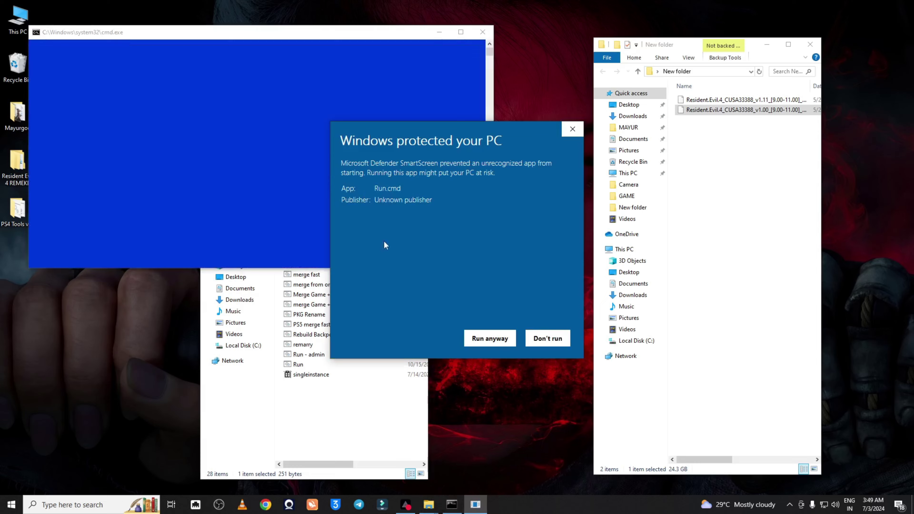
click(466, 339)
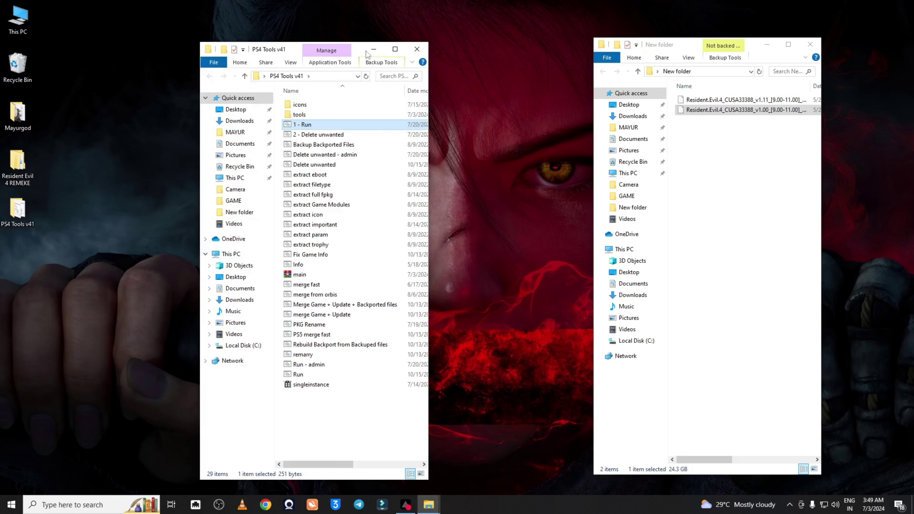
click(416, 49)
right_click(245, 133)
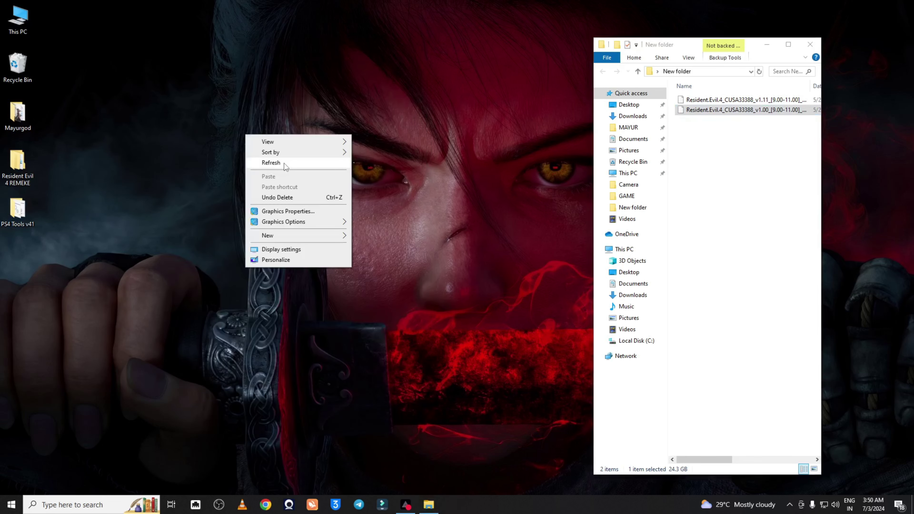
click(284, 163)
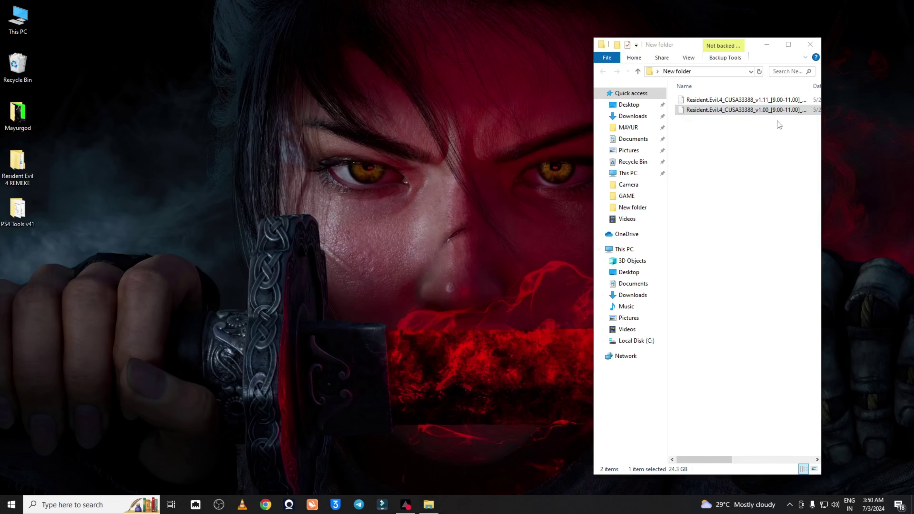
Compare the combined size of the v1.11 and v1.00 packages with the free space on Local Disk (C:).
drag(734, 142, 702, 90)
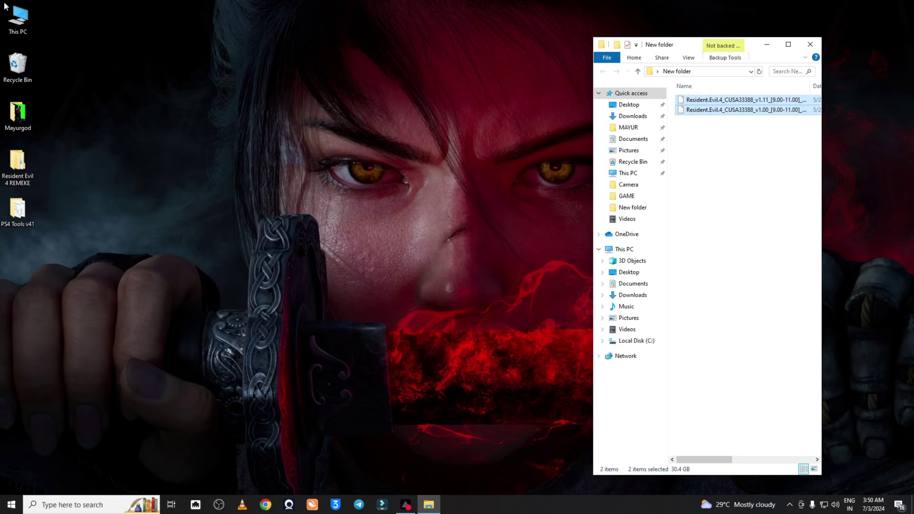
double_click(18, 18)
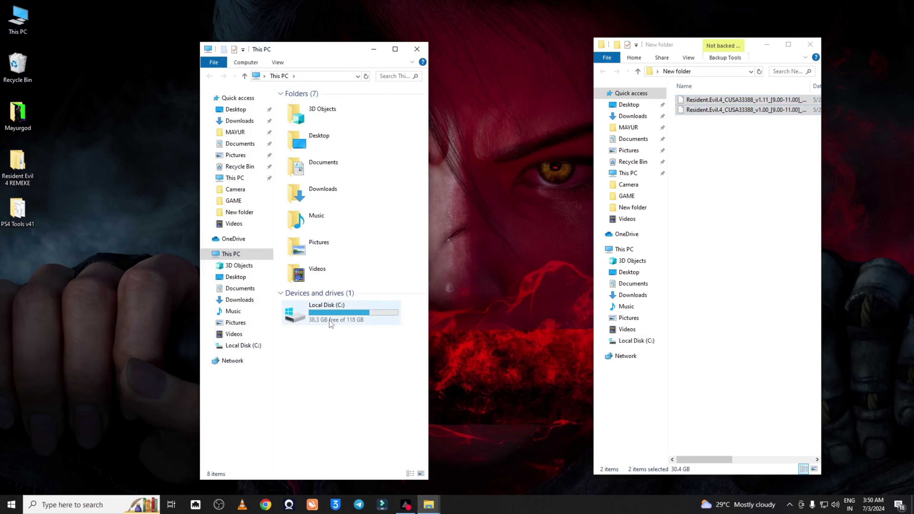
click(417, 50)
right_click(292, 122)
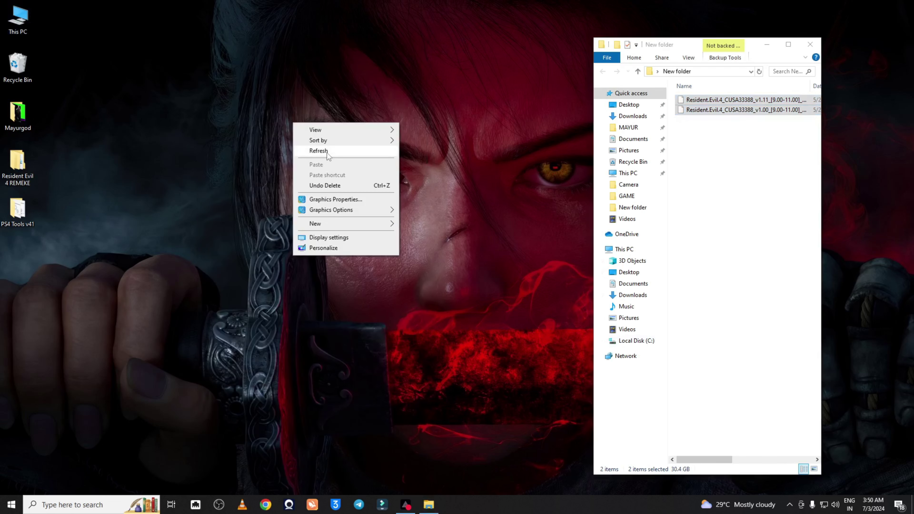
click(327, 151)
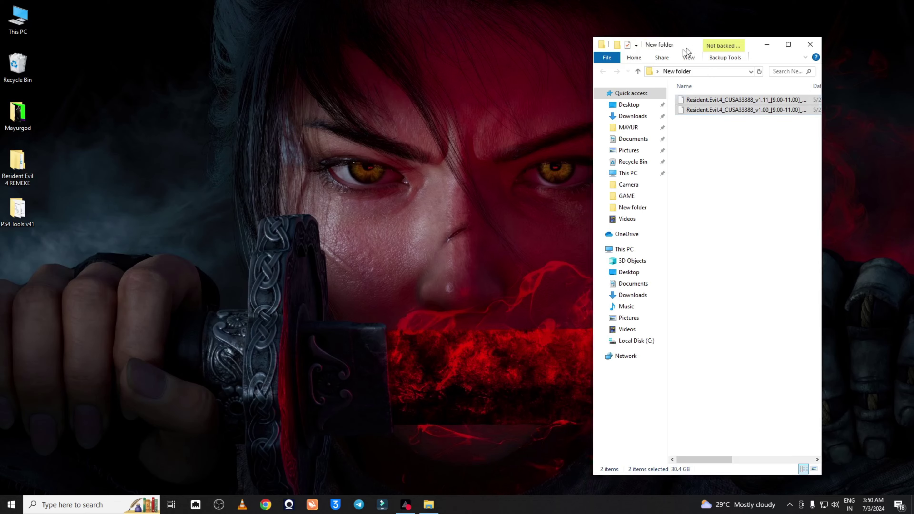
Move the New folder window next to the desktop icon column and refresh the desktop.
drag(693, 40, 237, 43)
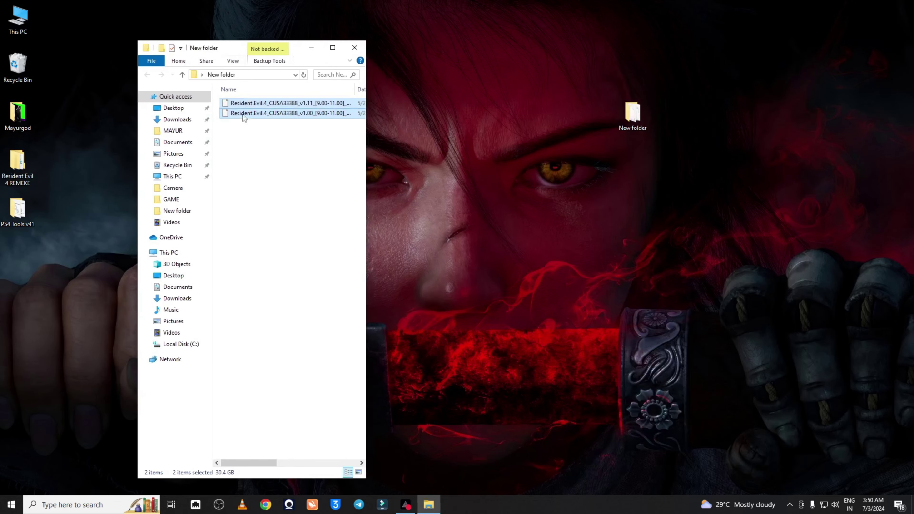
right_click(430, 64)
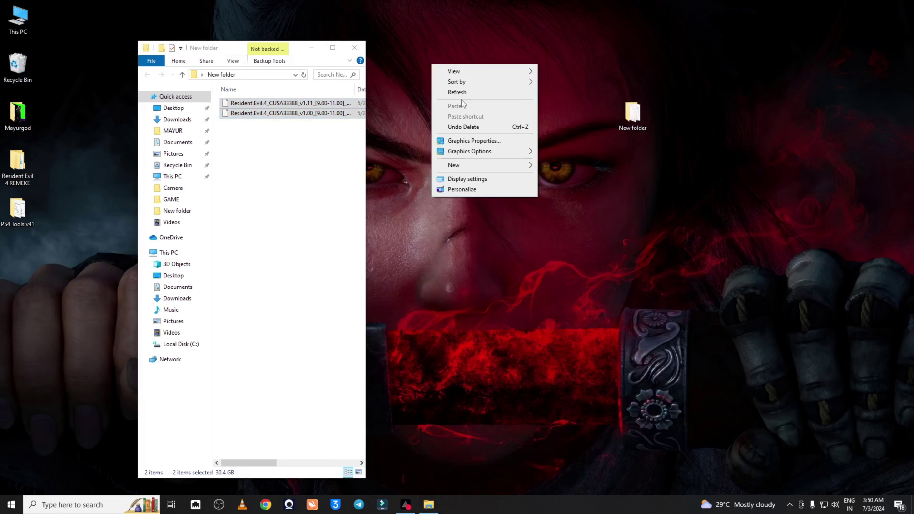
click(461, 94)
drag(229, 52, 207, 43)
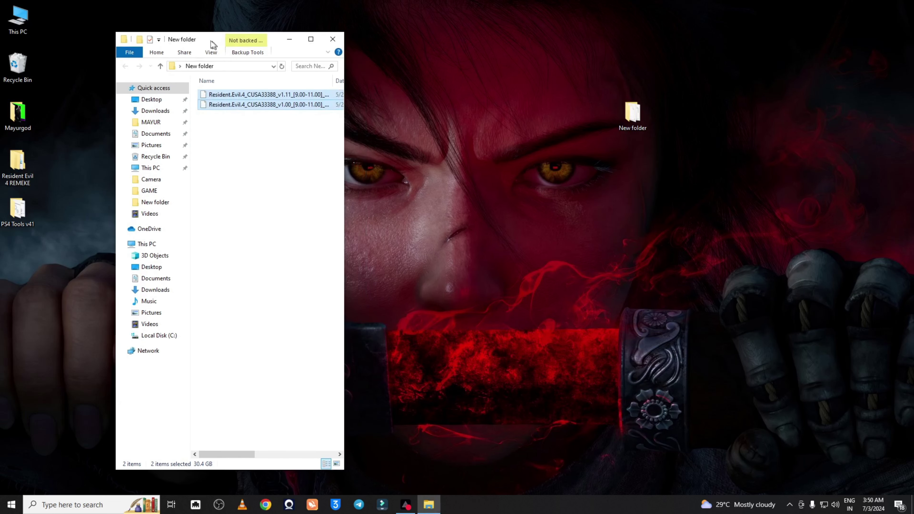
right_click(404, 103)
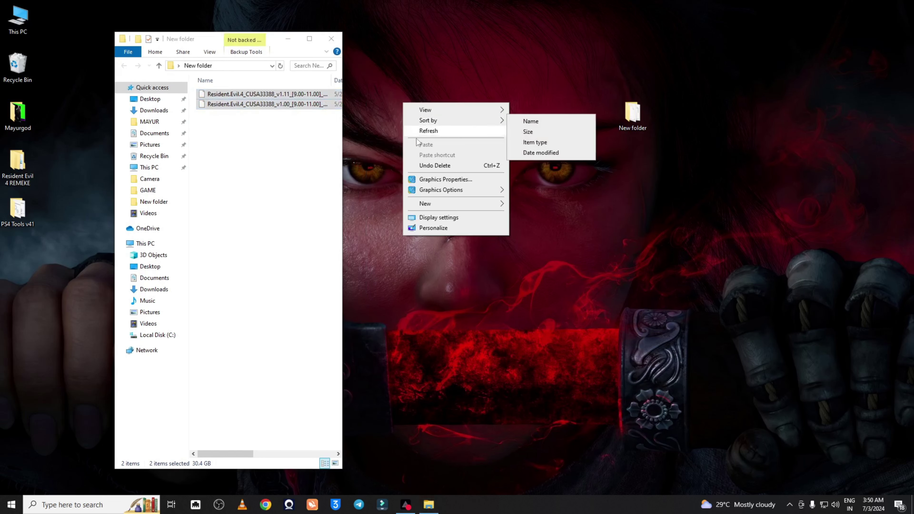
click(428, 131)
Remarry the v1.11 and v1.00 packages with PS4 Tools, allowing the script to run and closing its console once it finishes.
drag(223, 208, 218, 92)
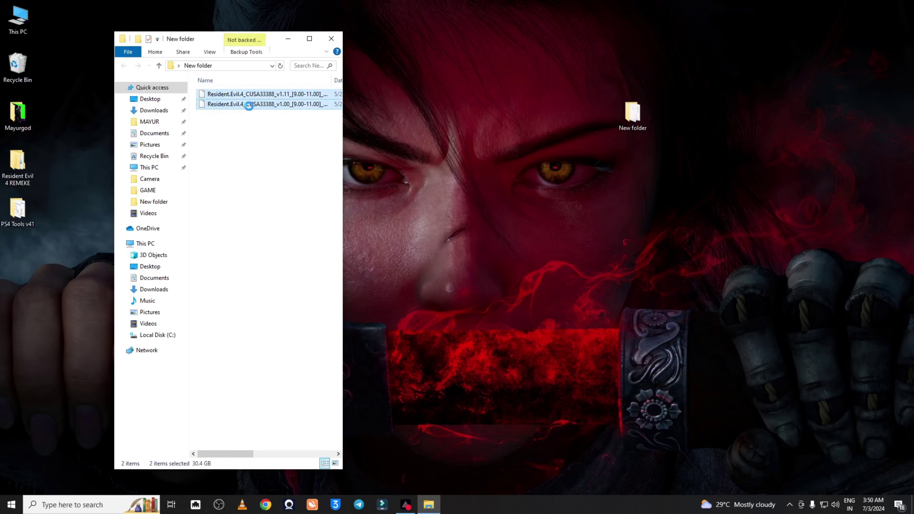
right_click(249, 106)
mouse_move(270, 119)
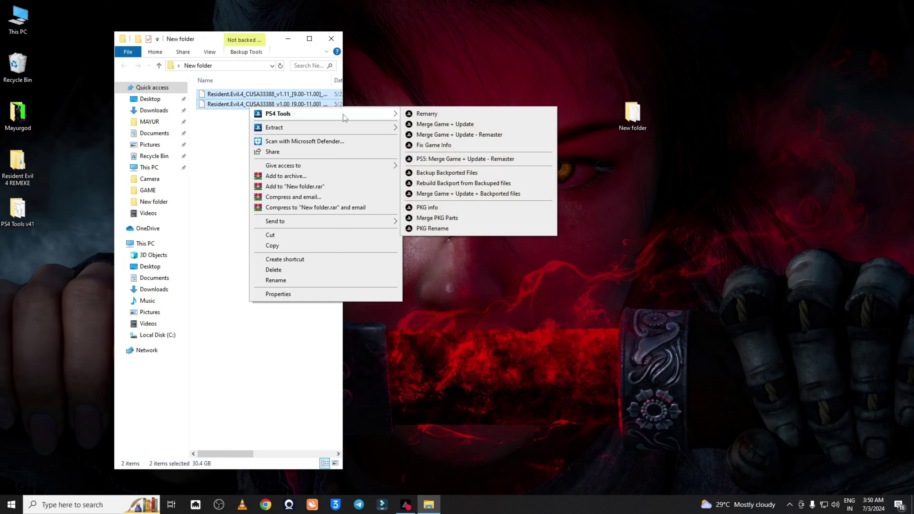
click(437, 114)
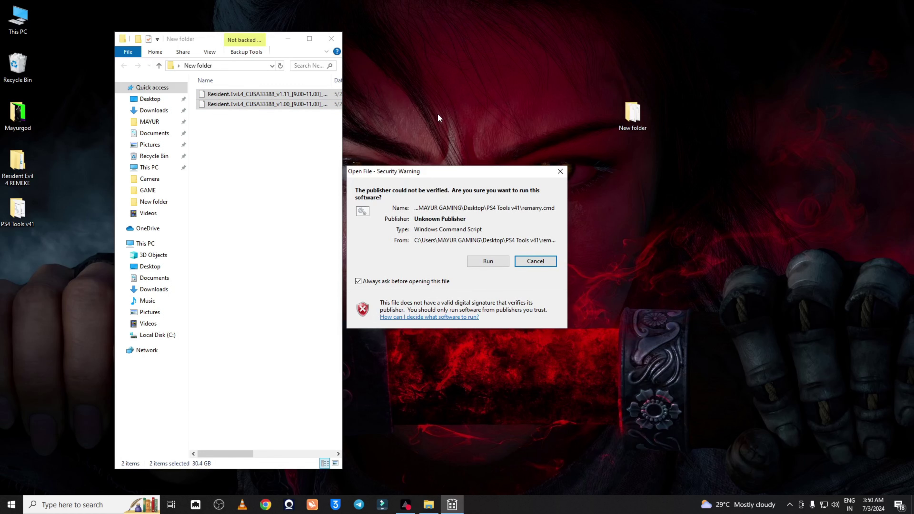
click(493, 261)
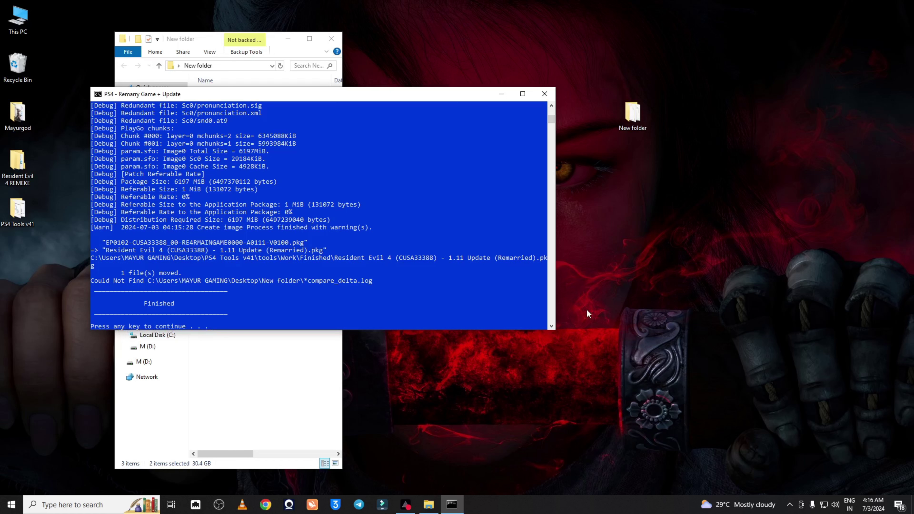
key(Return)
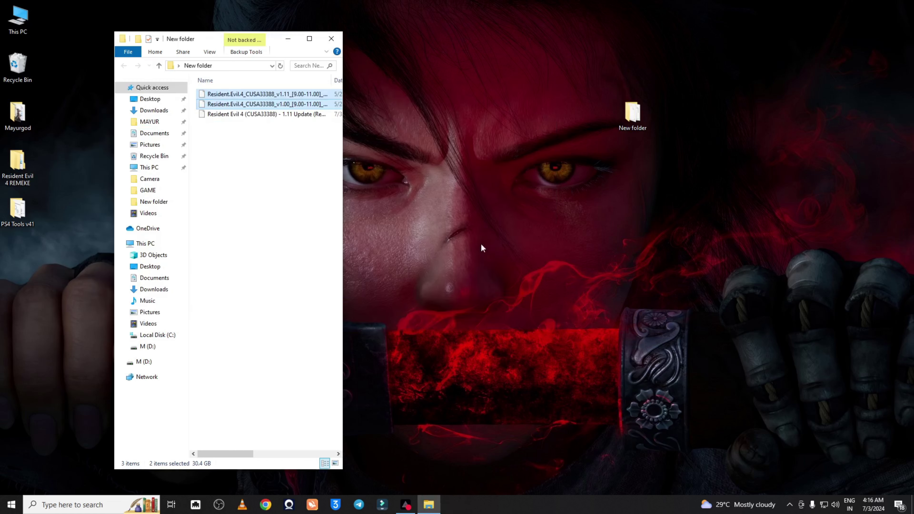
right_click(485, 222)
click(510, 250)
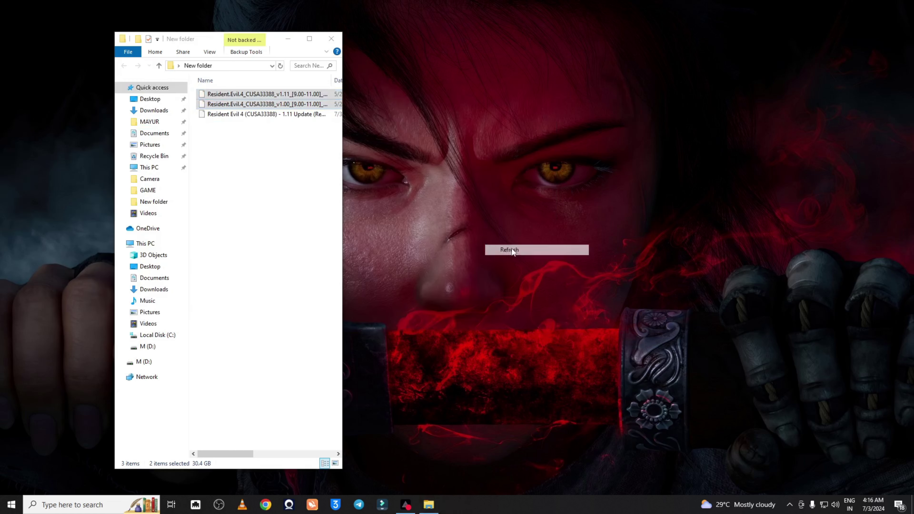
Copy the Resident Evil 4 (CUSA33388) - 1.11 Update (Remarried) package from New folder to the M (D:) drive.
click(253, 116)
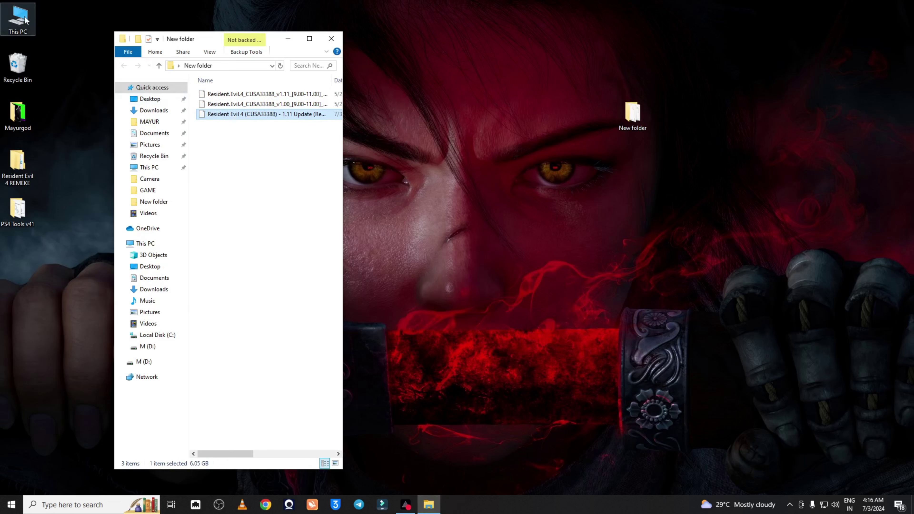
double_click(18, 20)
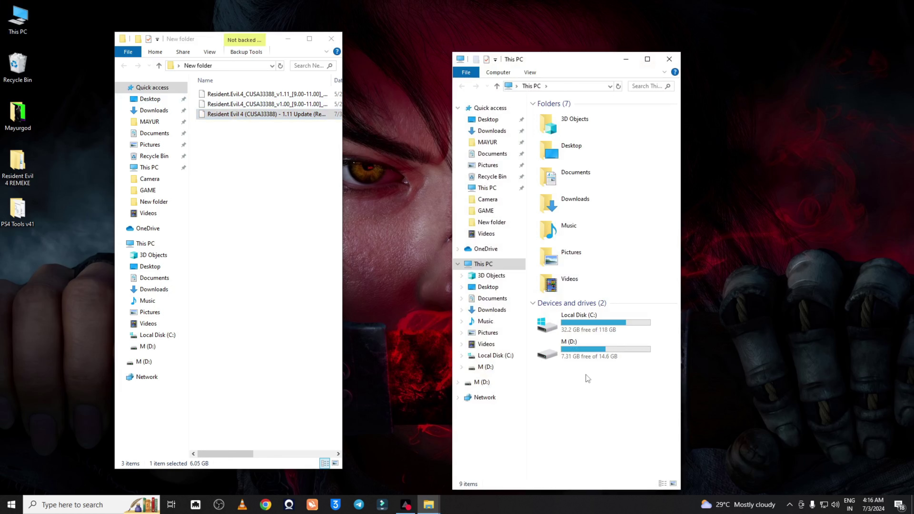
double_click(583, 349)
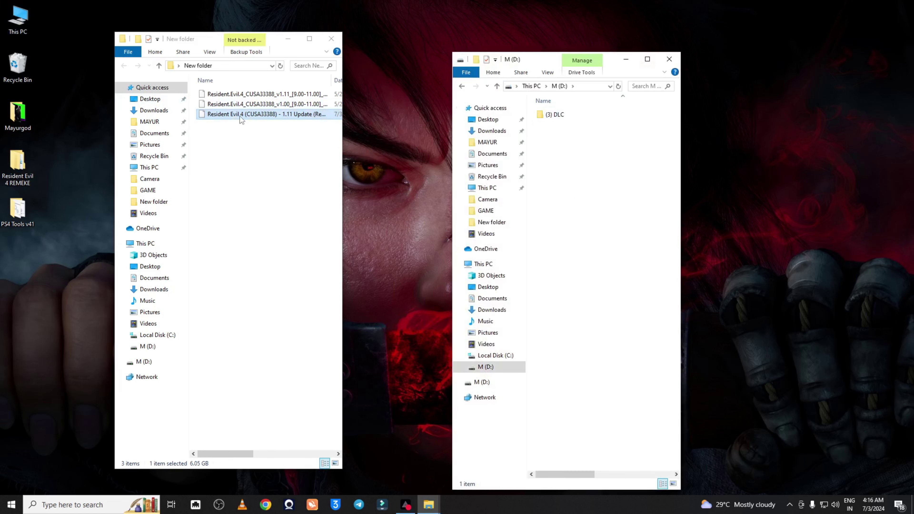
drag(241, 120, 603, 227)
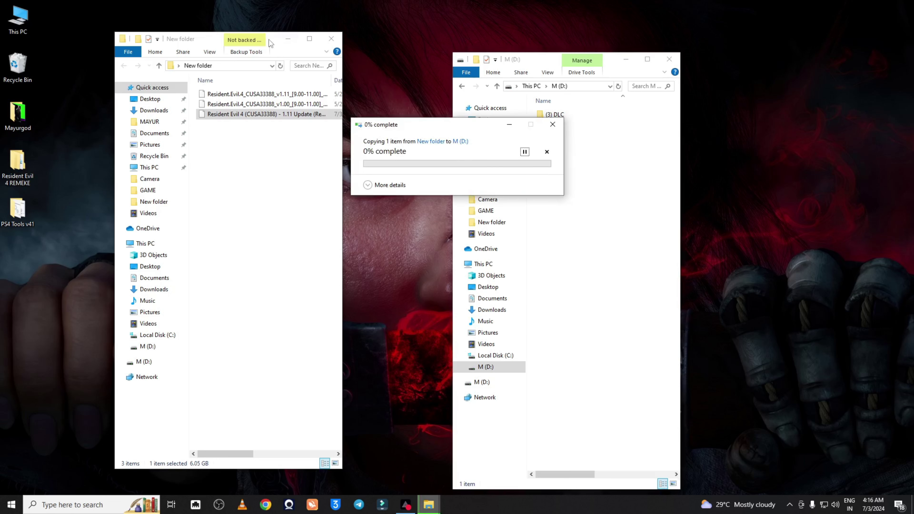
Widen the New folder window and its Name column to examine the full package file names.
drag(270, 43, 236, 40)
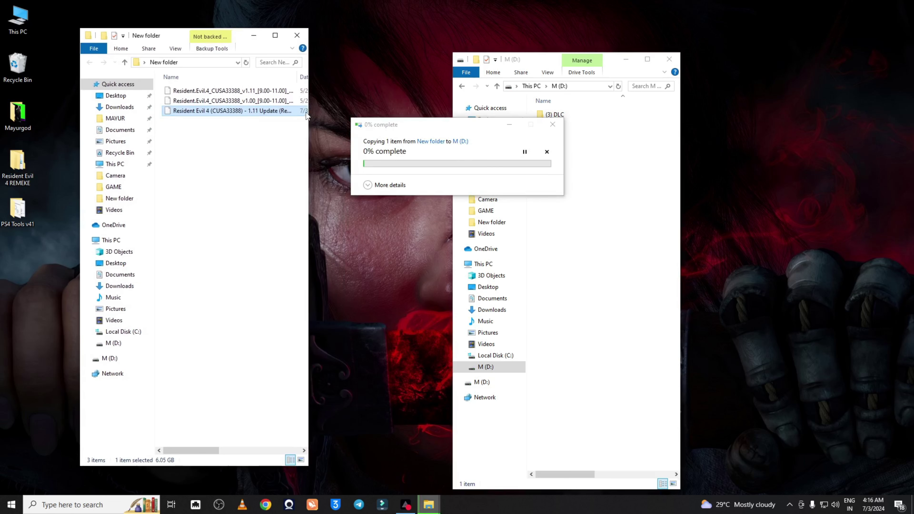
drag(307, 112, 358, 113)
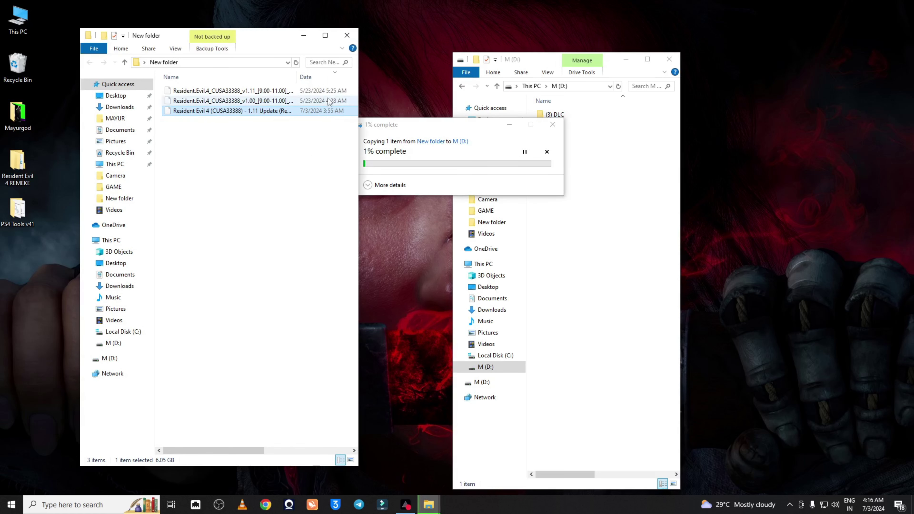
drag(300, 79, 326, 82)
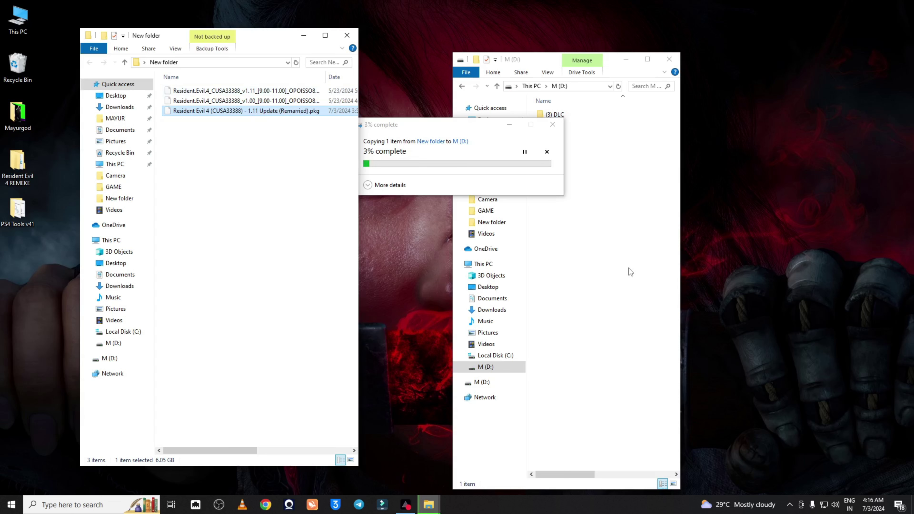
Close the New folder window and move the copy progress dialog clear of the M (D:) window.
click(347, 35)
drag(441, 126, 295, 233)
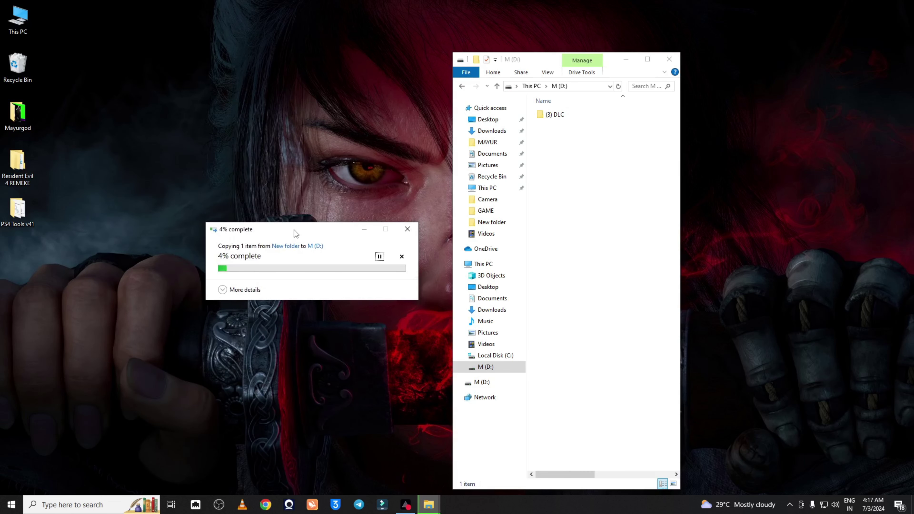
right_click(288, 146)
click(319, 169)
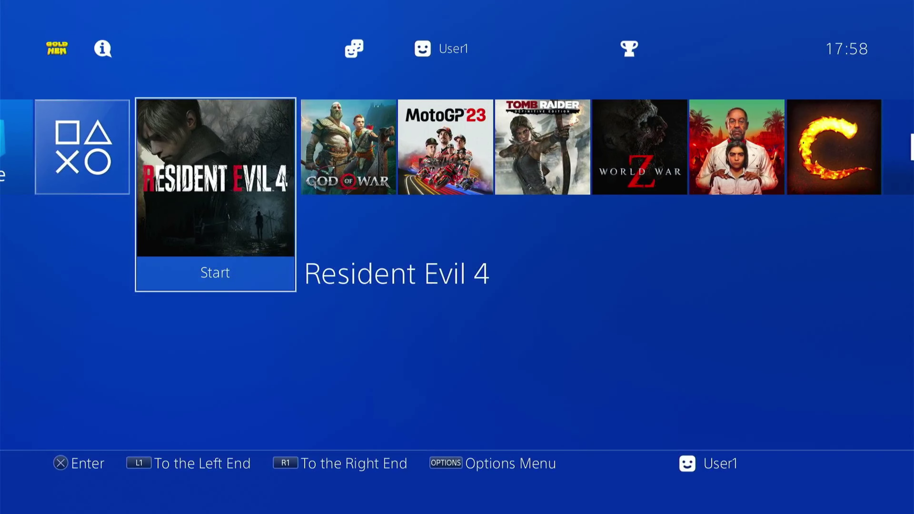
Switch to the PS4 and open GoldHEN's Debug Settings from the console's system settings.
key(Up)
key(Right)
key(Left)
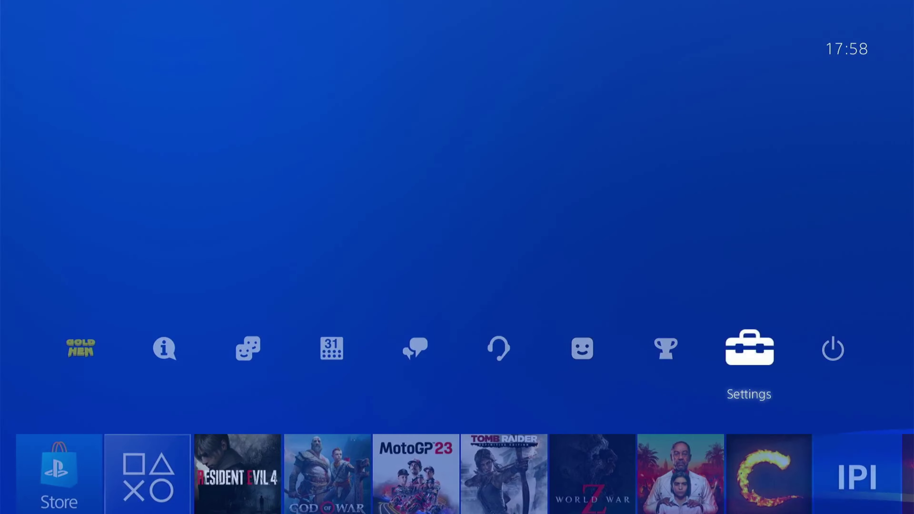
key(Return)
key(Up)
key(Up)
key(Up)
key(Up)
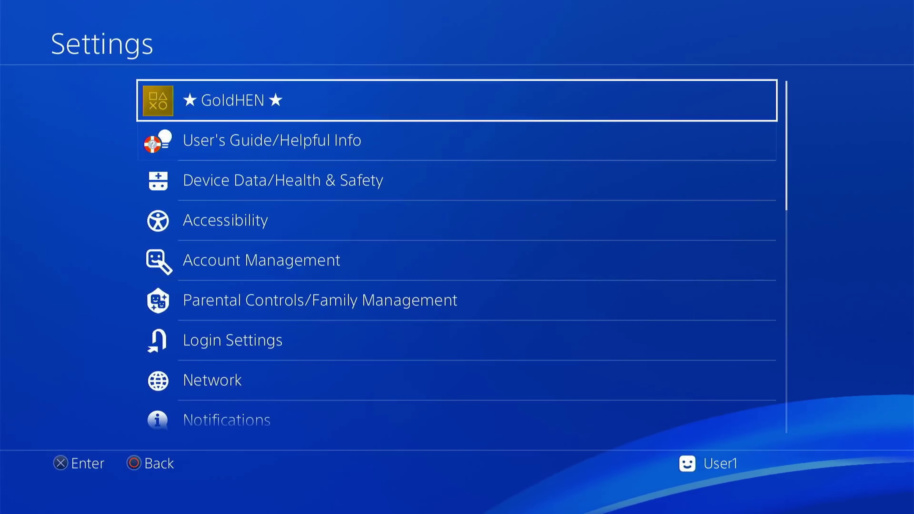
key(Return)
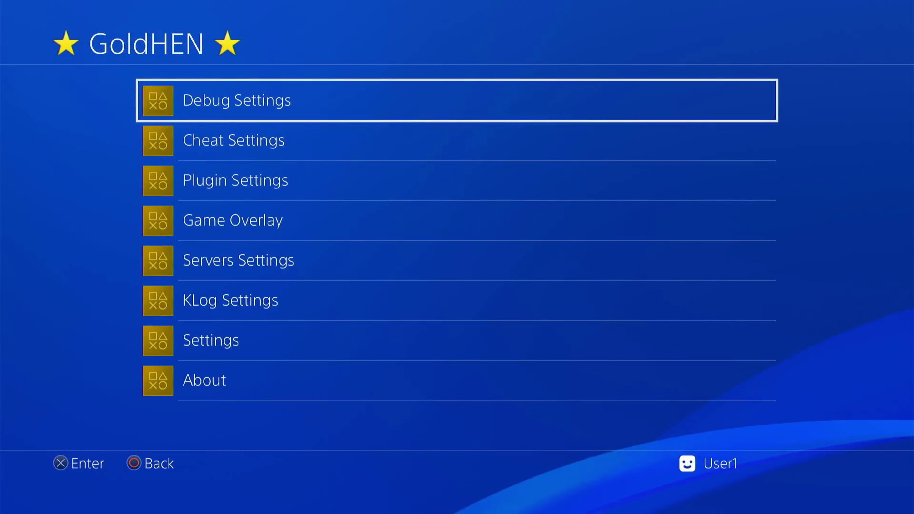
key(Return)
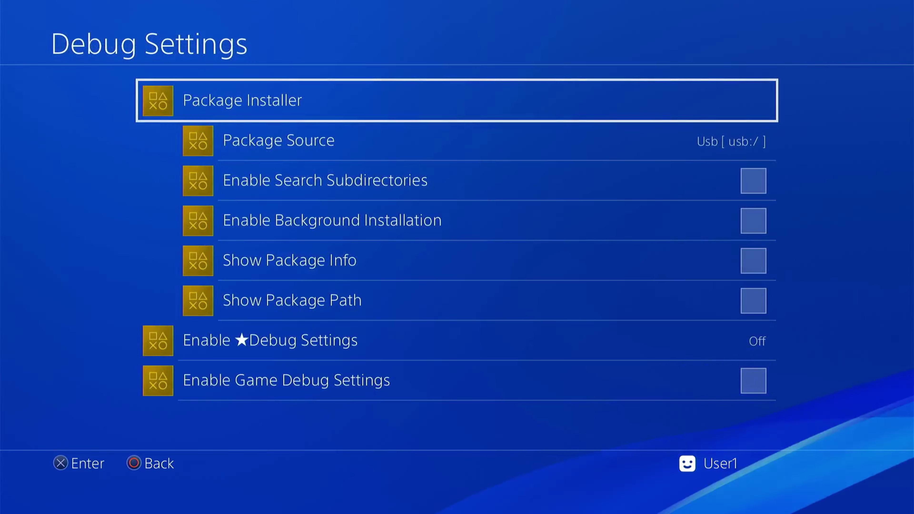
Install Resident Evil 4 (CUSA33388) - 1.11 Update (Remarried).pkg with the Package Installer, agreeing to continue over the existing content.
key(Return)
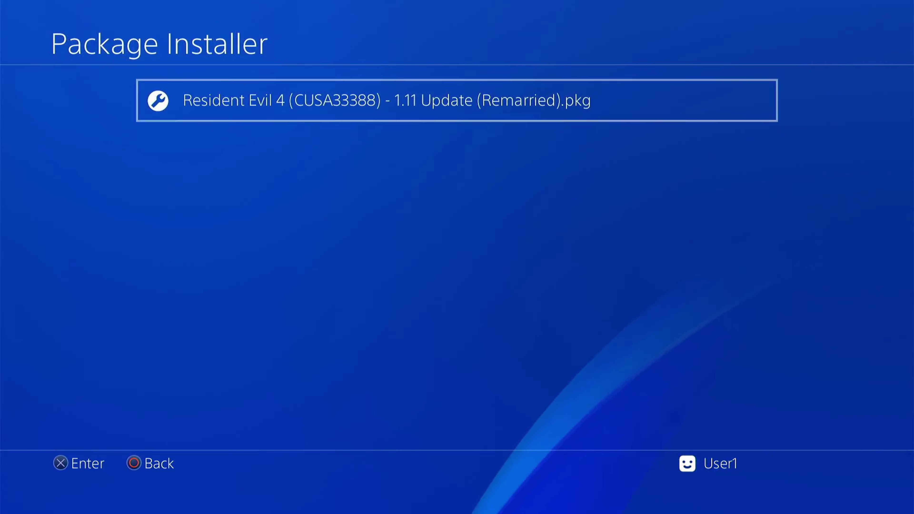
key(Return)
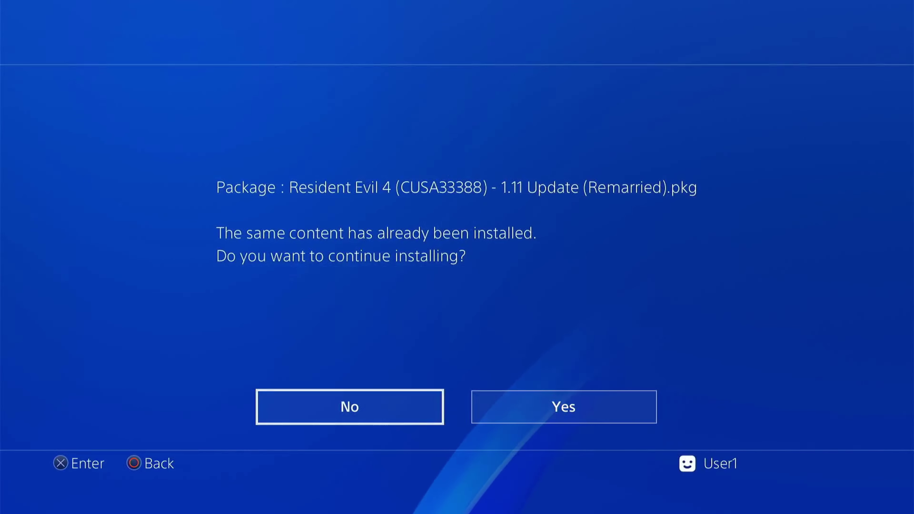
key(Right)
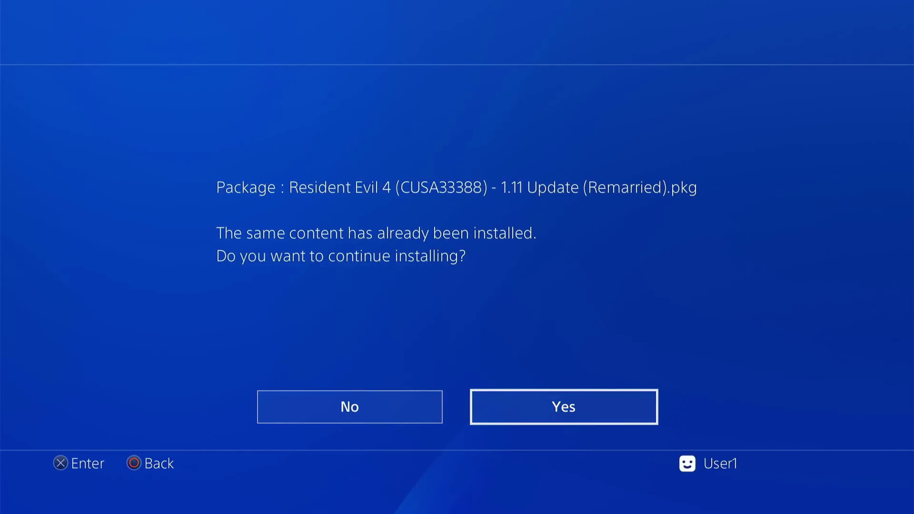
key(Return)
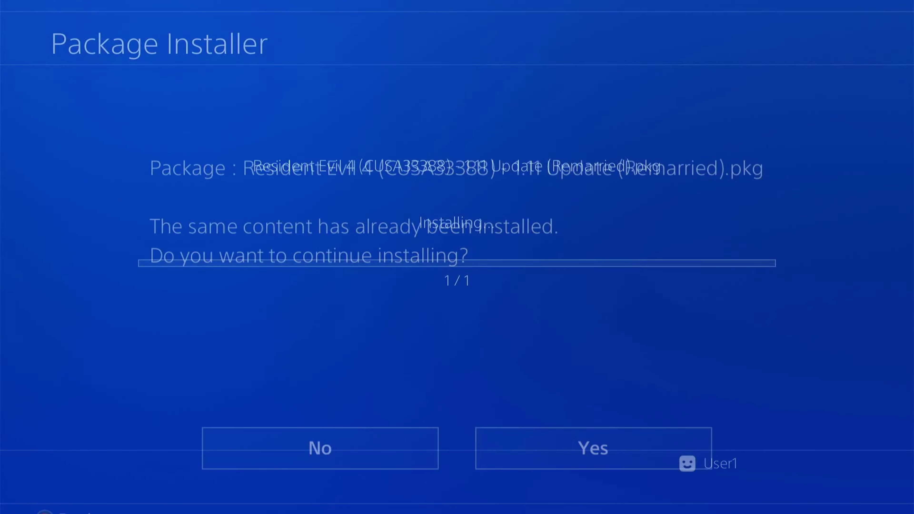